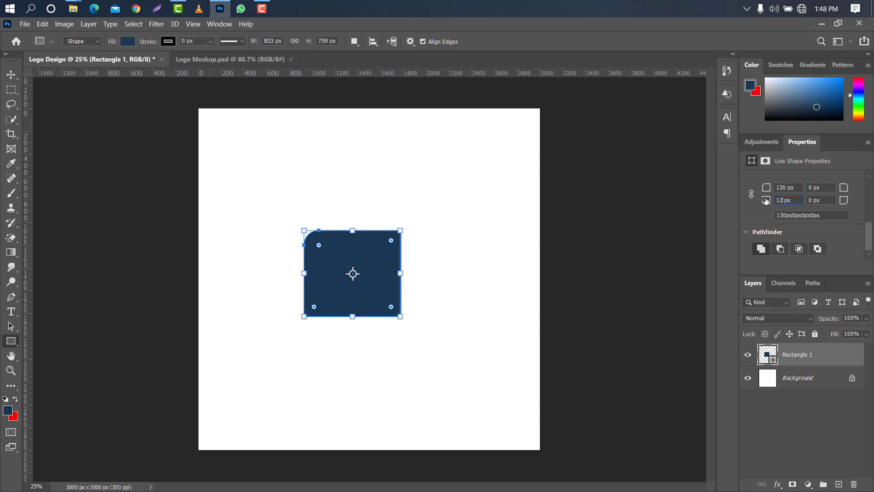
Step: Distort the rounded rectangle by moving its upper-left corner inward, slanting the left side about 12.8°
{"action": "left_click", "coordinate": [11, 75]}
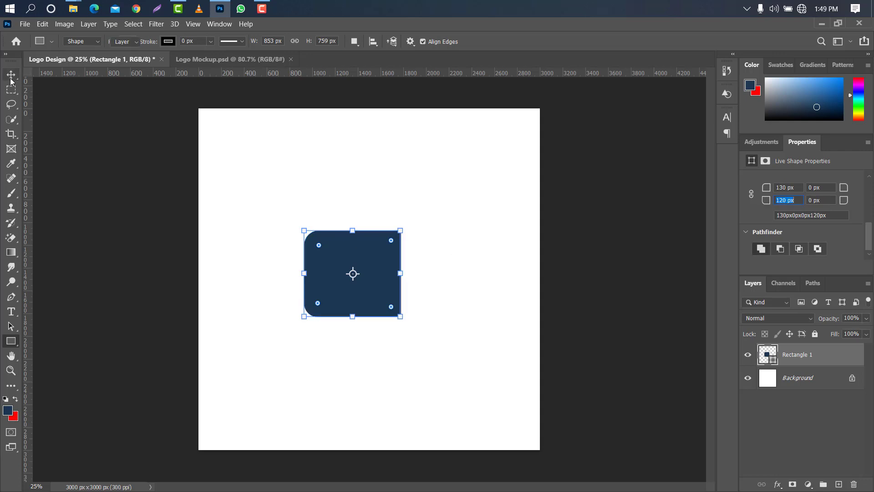
{"action": "key", "text": "ctrl+t"}
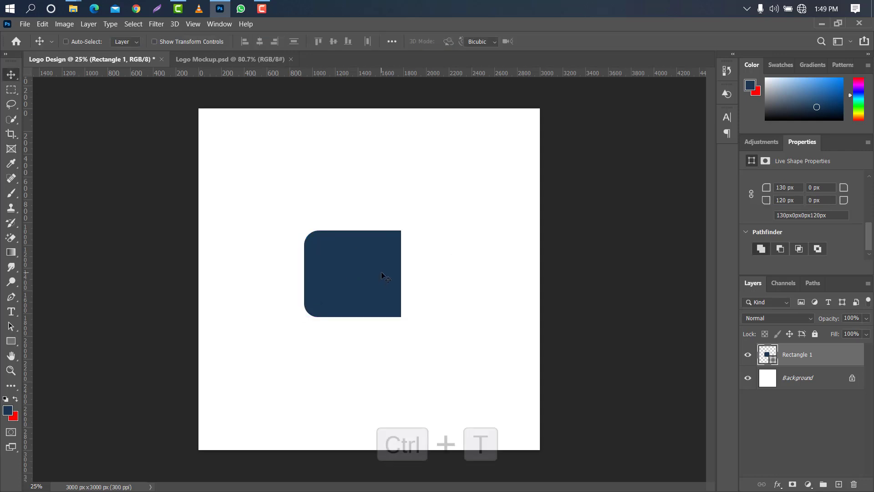
{"action": "right_click", "coordinate": [381, 252]}
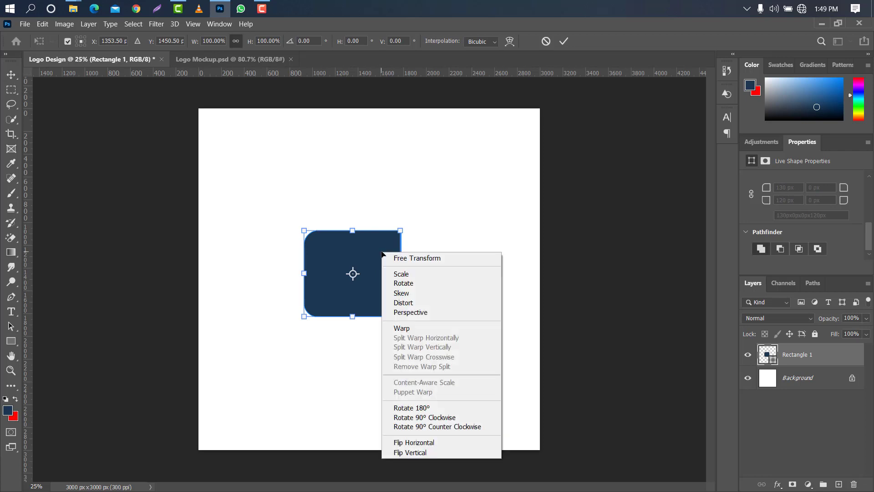
{"action": "left_click", "coordinate": [410, 303]}
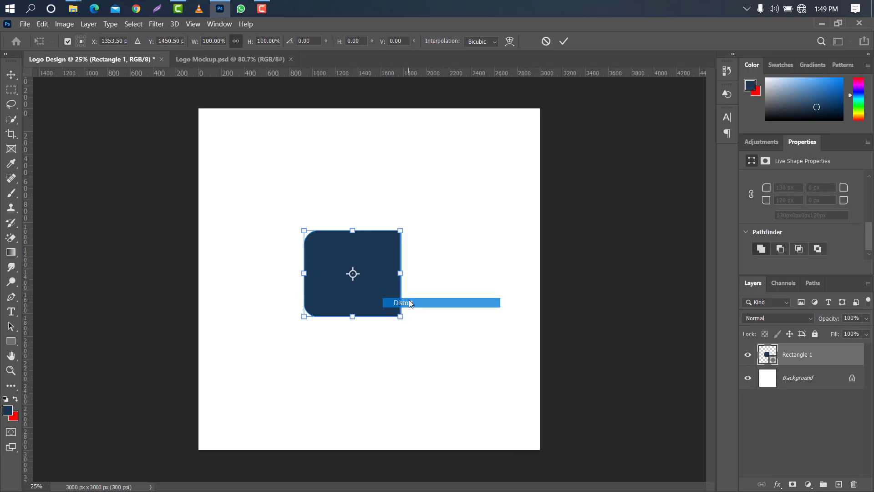
{"action": "left_click_drag", "start_coordinate": [304, 231], "coordinate": [323, 231]}
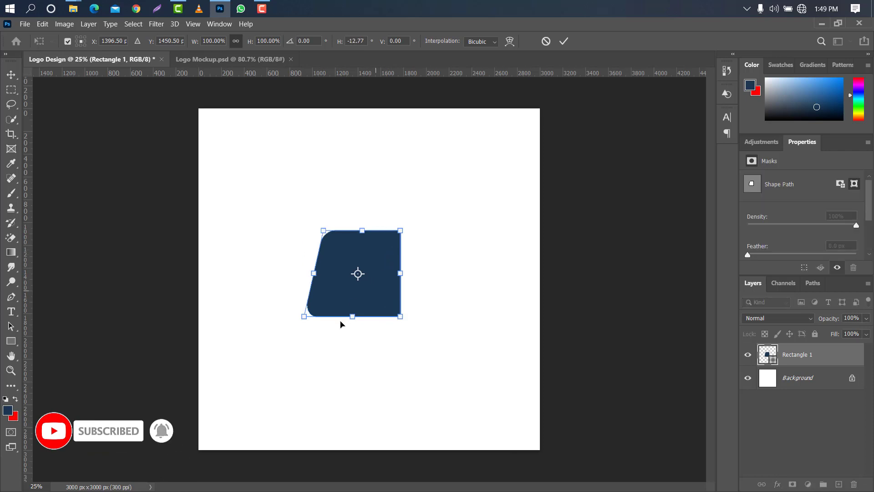
{"action": "left_click_drag", "start_coordinate": [303, 317], "coordinate": [302, 317]}
{"action": "left_click", "coordinate": [563, 42]}
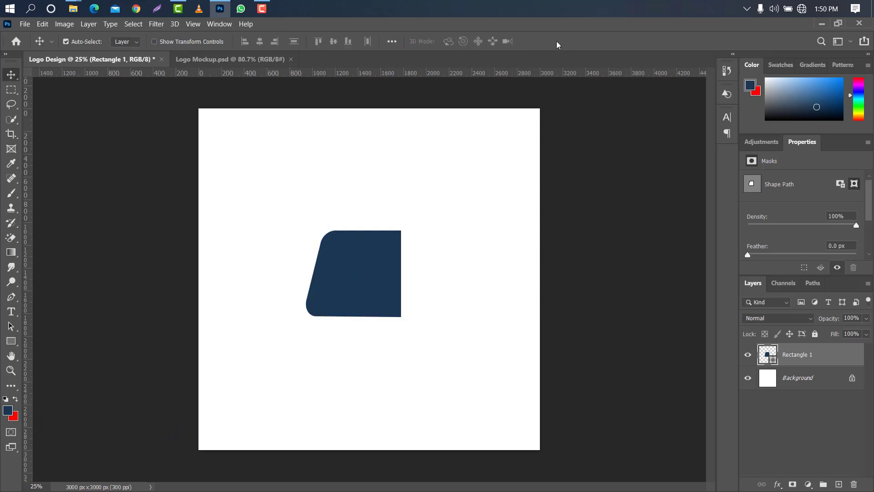
Step: Duplicate the Rectangle 1 layer and recolor the copy pure red (ff0000)
{"action": "left_click_drag", "start_coordinate": [831, 350], "coordinate": [838, 484]}
{"action": "double_click", "coordinate": [772, 360]}
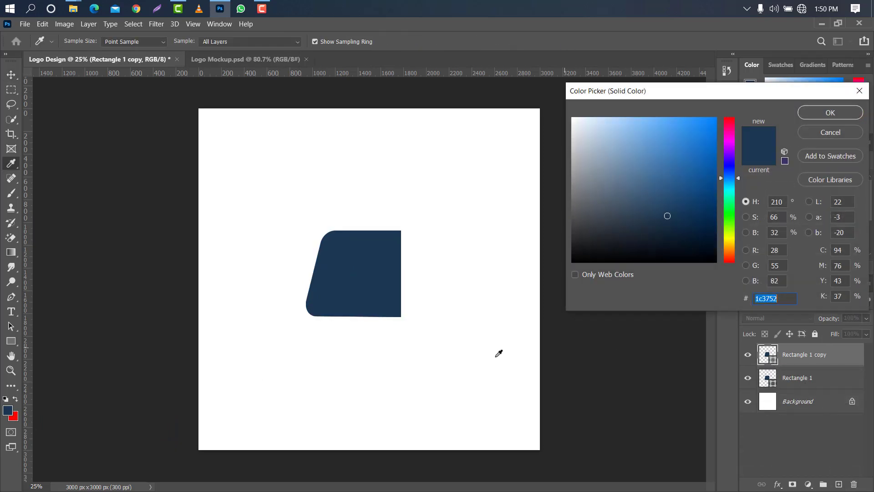
{"action": "left_click", "coordinate": [19, 416]}
{"action": "left_click", "coordinate": [818, 109]}
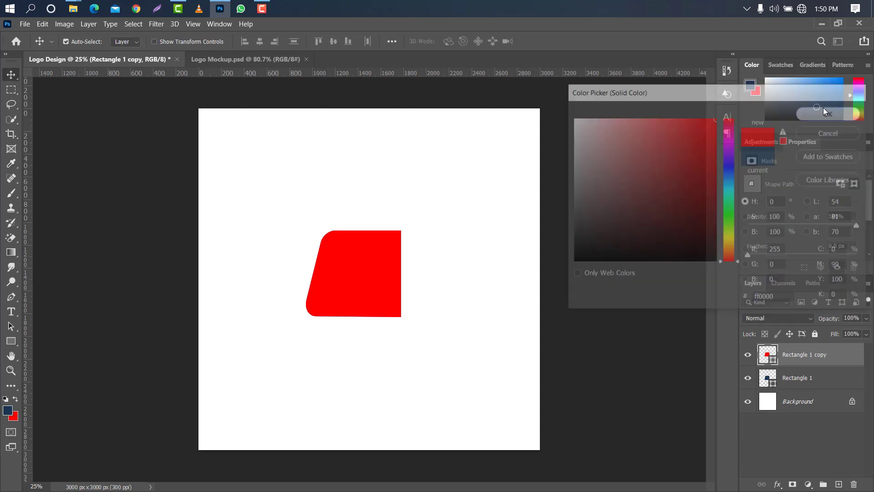
Step: Scale the red copy down to about 504 × 455 px and place it inside the navy shape near its right edge
{"action": "key", "text": "ctrl+t"}
{"action": "left_click_drag", "start_coordinate": [355, 227], "coordinate": [378, 259]}
{"action": "left_click", "coordinate": [566, 42]}
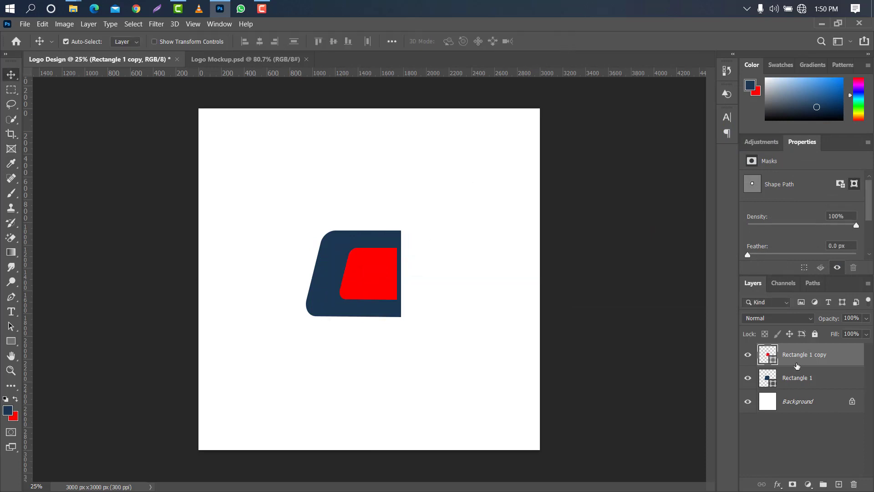
Step: Cut the red shape's outline out of the rasterized Rectangle 1 layer and delete the red copy layer
{"action": "left_click", "coordinate": [775, 359], "text": "ctrl"}
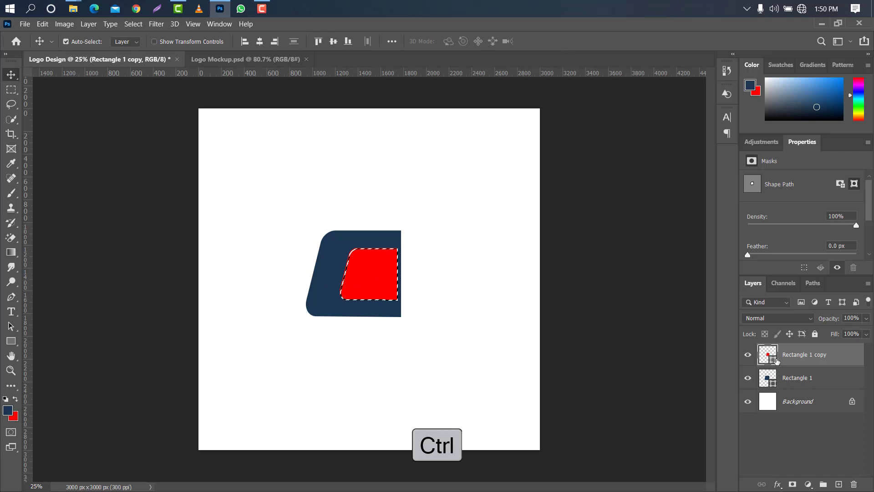
{"action": "left_click", "coordinate": [809, 380]}
{"action": "right_click", "coordinate": [809, 379]}
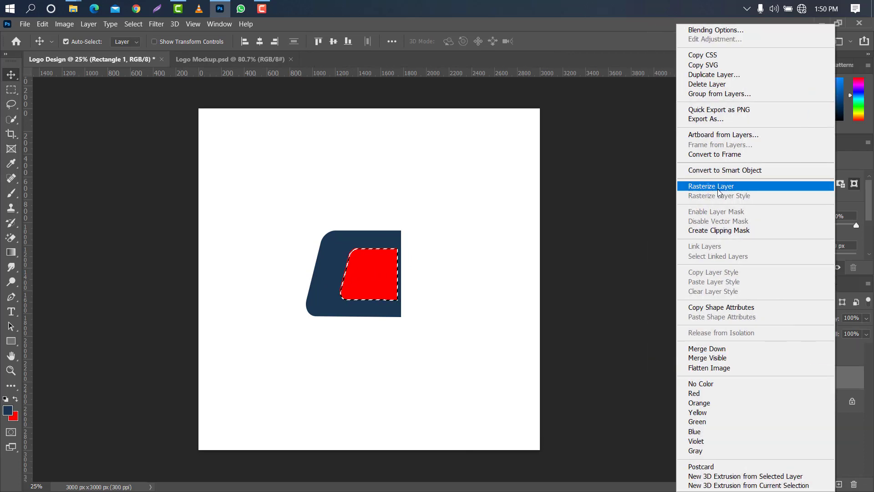
{"action": "left_click", "coordinate": [724, 186]}
{"action": "key", "text": "Delete"}
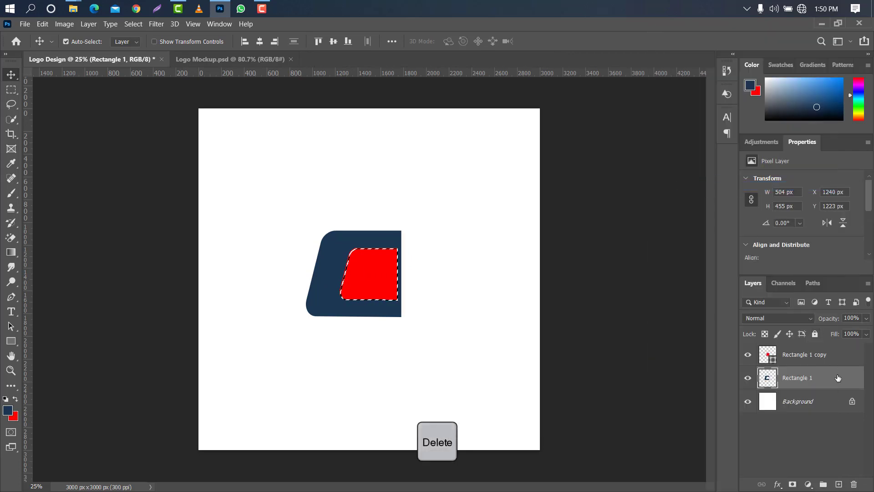
{"action": "left_click", "coordinate": [842, 354]}
{"action": "left_click_drag", "start_coordinate": [842, 354], "coordinate": [854, 484]}
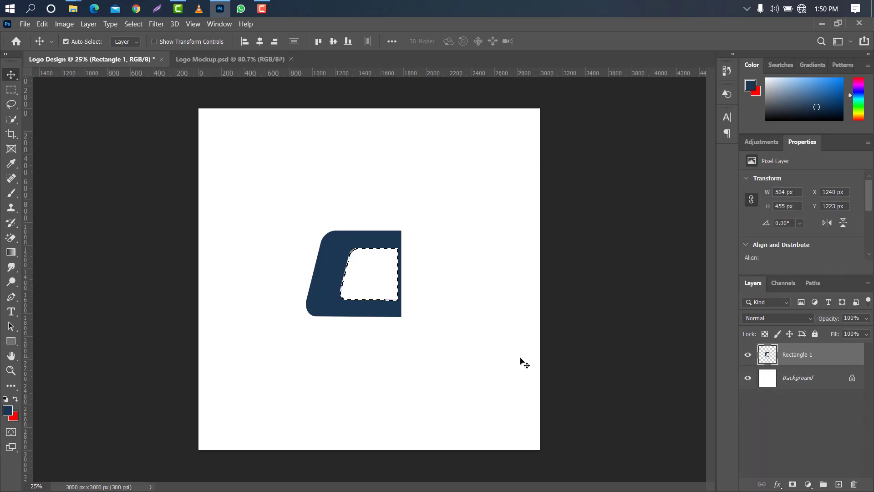
Step: Shift the cutout selection to the right and erase the remaining navy strip, opening the shape into a letter C
{"action": "left_click", "coordinate": [11, 89]}
{"action": "scroll", "coordinate": [405, 239], "scroll_direction": "up", "scroll_amount": 10}
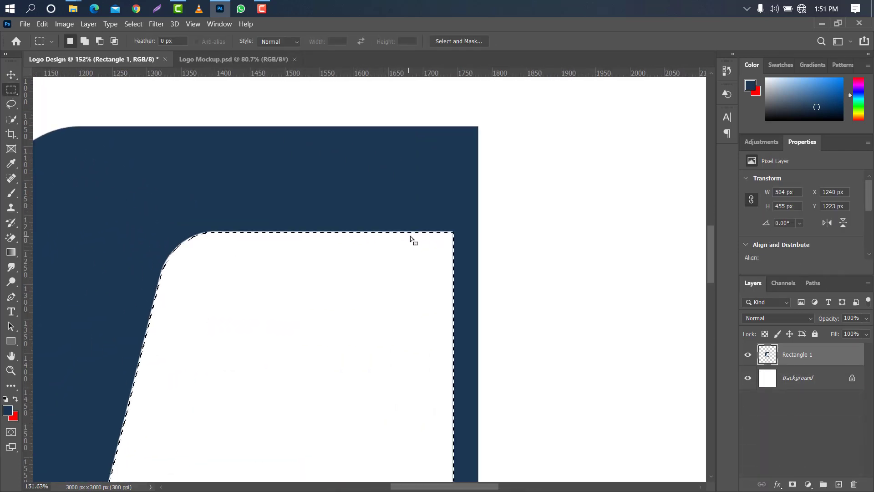
{"action": "mouse_move", "coordinate": [415, 234]}
{"action": "left_mouse_down"}
{"action": "mouse_move", "coordinate": [425, 241]}
{"action": "mouse_move", "coordinate": [336, 239]}
{"action": "mouse_move", "coordinate": [342, 244]}
{"action": "left_mouse_up"}
{"action": "scroll", "coordinate": [425, 242], "scroll_direction": "down", "scroll_amount": 3}
{"action": "key", "text": "Delete"}
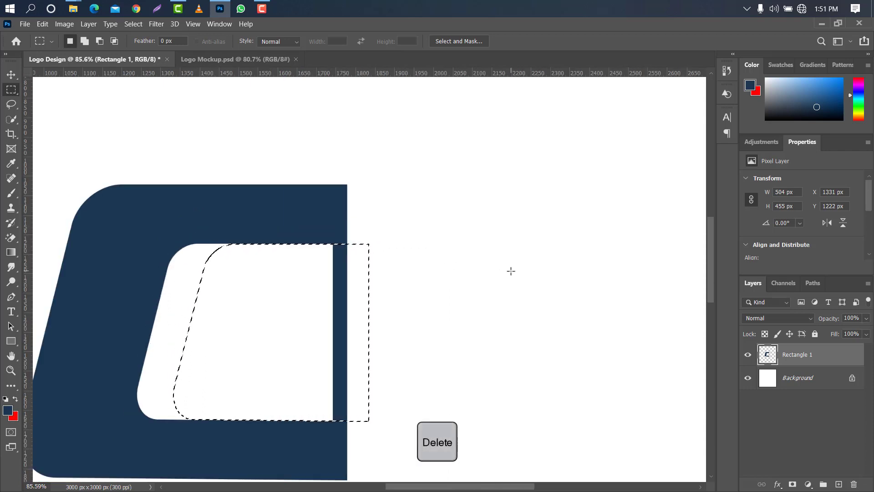
{"action": "key", "text": "ctrl+d"}
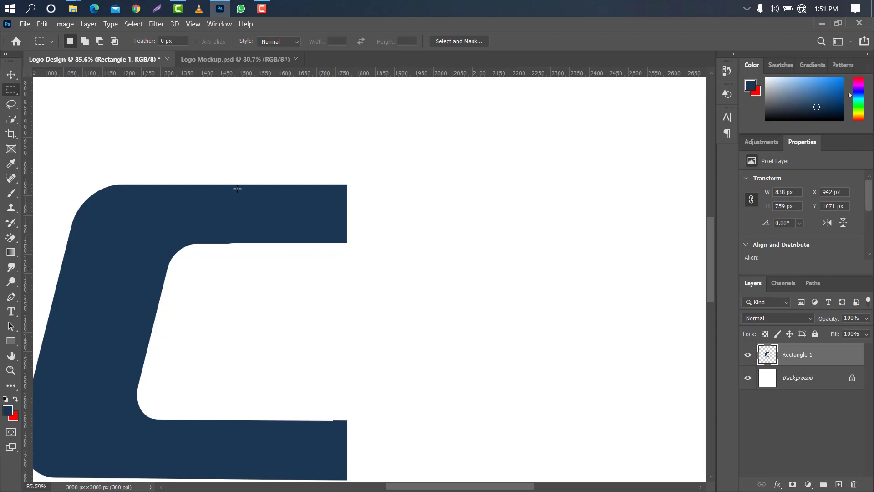
{"action": "scroll", "coordinate": [236, 195], "scroll_direction": "down", "scroll_amount": 2}
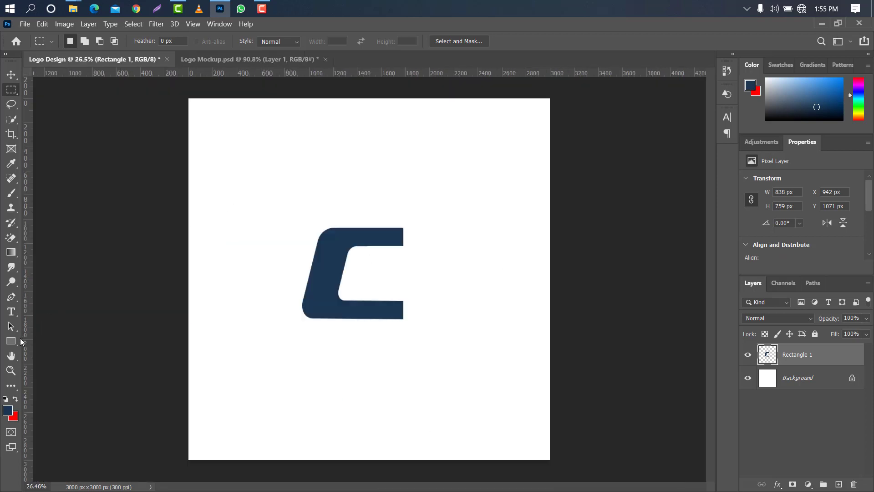
Step: Draw a circle about 1474 px in diameter around the C with the Ellipse tool
{"action": "left_click", "coordinate": [20, 338]}
{"action": "left_click", "coordinate": [54, 362]}
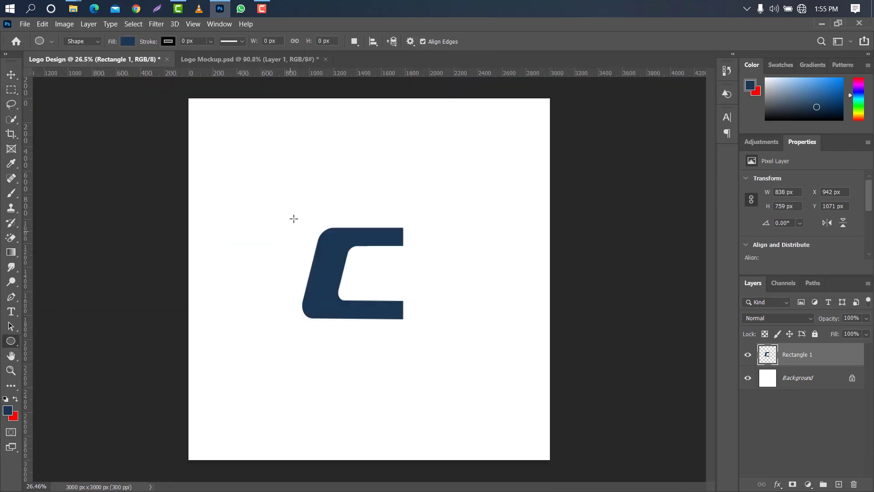
{"action": "left_click_drag", "start_coordinate": [288, 186], "coordinate": [485, 362]}
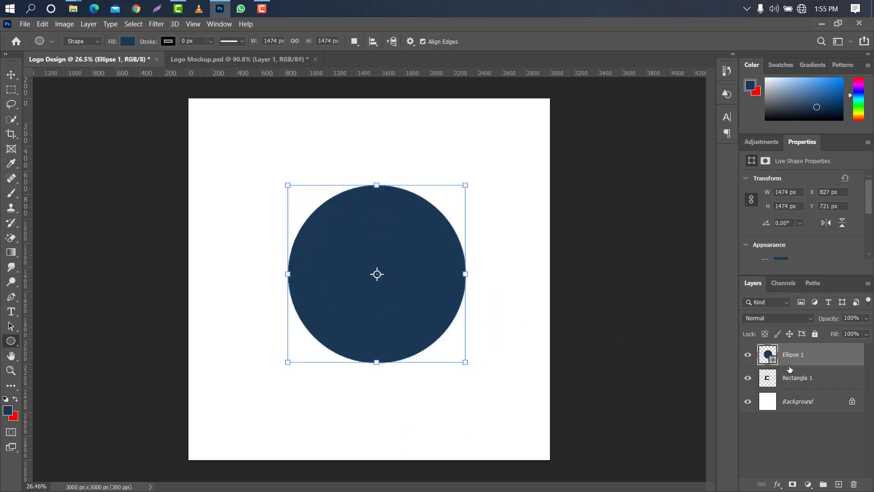
Step: Recolor the circle pure red and lower its layer opacity to 64%
{"action": "double_click", "coordinate": [773, 359]}
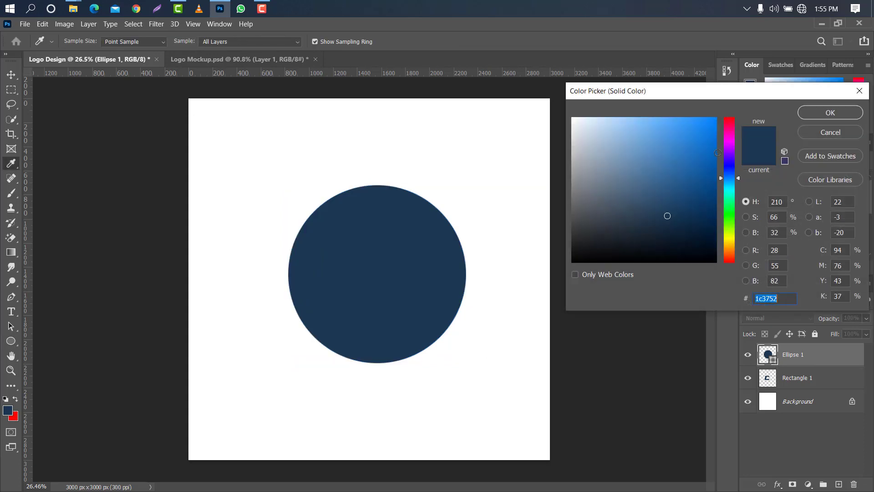
{"action": "left_click_drag", "start_coordinate": [729, 142], "coordinate": [733, 105]}
{"action": "left_click_drag", "start_coordinate": [704, 132], "coordinate": [736, 104]}
{"action": "left_click", "coordinate": [822, 114]}
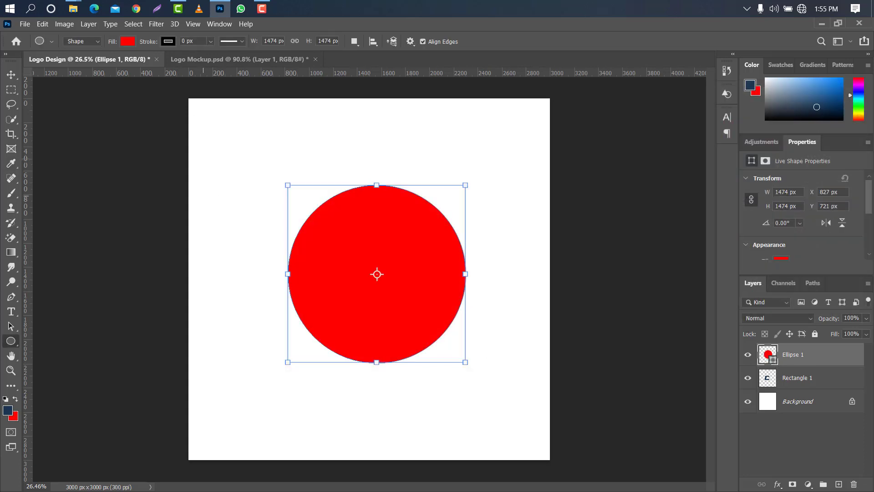
{"action": "left_click", "coordinate": [10, 74]}
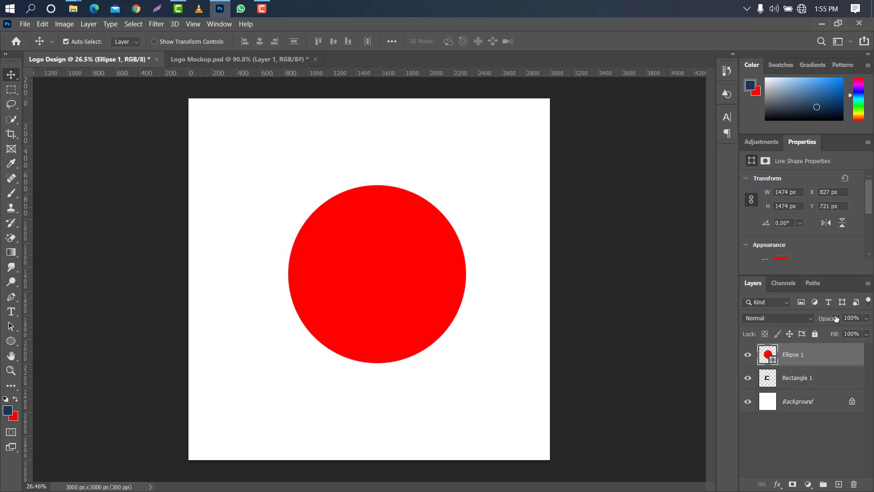
{"action": "left_click_drag", "start_coordinate": [836, 318], "coordinate": [819, 318]}
Step: Resize the red circle to about 1606 px in diameter and center it on the canvas around the C
{"action": "key", "text": "ctrl+t"}
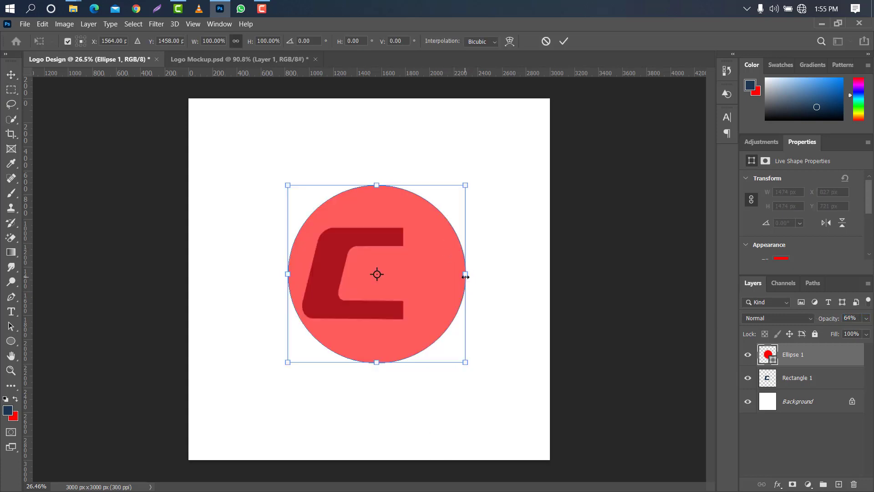
{"action": "left_click_drag", "start_coordinate": [465, 276], "coordinate": [430, 269]}
{"action": "left_click_drag", "start_coordinate": [369, 165], "coordinate": [369, 186]}
{"action": "left_click_drag", "start_coordinate": [373, 389], "coordinate": [376, 361]}
{"action": "left_click_drag", "start_coordinate": [369, 189], "coordinate": [362, 176]}
{"action": "left_click_drag", "start_coordinate": [398, 206], "coordinate": [398, 208]}
{"action": "left_click", "coordinate": [564, 41]}
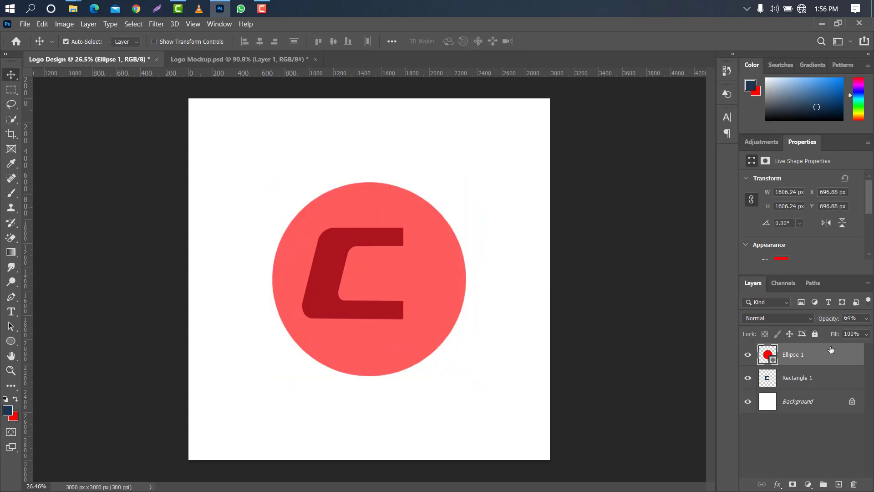
Step: Duplicate the Ellipse 1 layer and scale the copy to about 83% around the same center
{"action": "left_click_drag", "start_coordinate": [830, 349], "coordinate": [838, 484]}
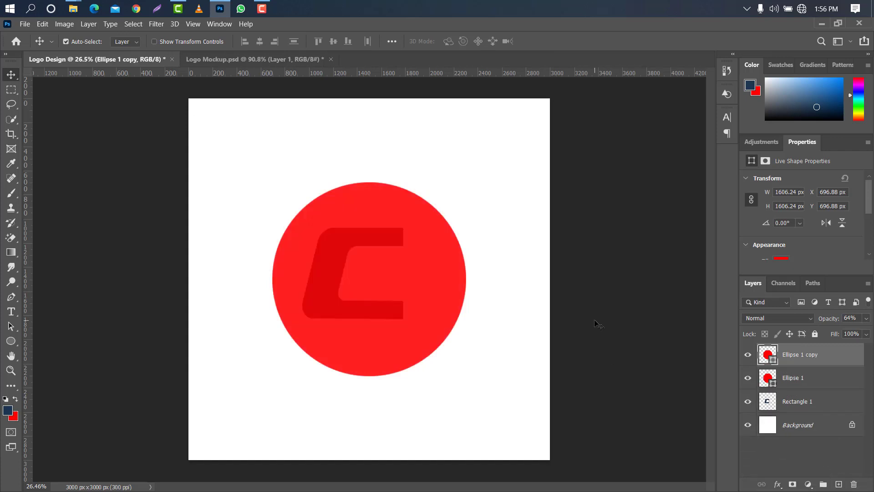
{"action": "key", "text": "ctrl+t"}
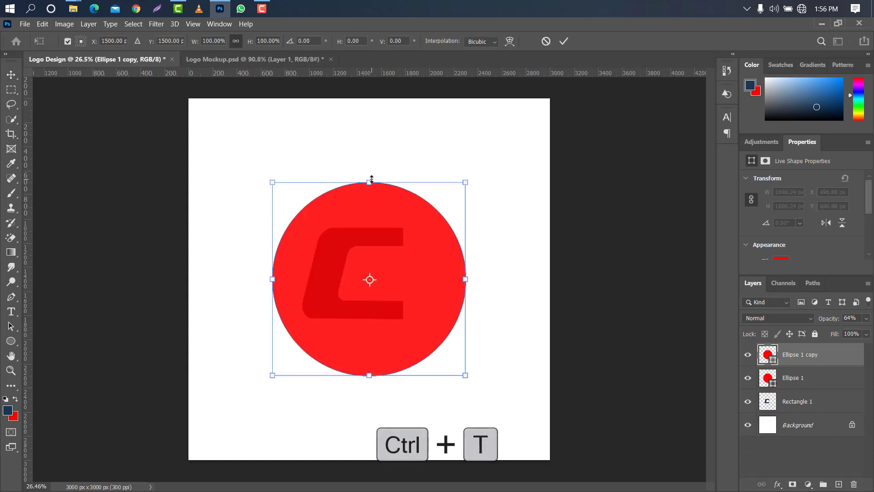
{"action": "left_click_drag", "start_coordinate": [369, 182], "coordinate": [369, 209]}
{"action": "left_click_drag", "start_coordinate": [383, 260], "coordinate": [385, 246]}
{"action": "left_click_drag", "start_coordinate": [369, 193], "coordinate": [370, 201]}
{"action": "left_click_drag", "start_coordinate": [397, 252], "coordinate": [397, 248]}
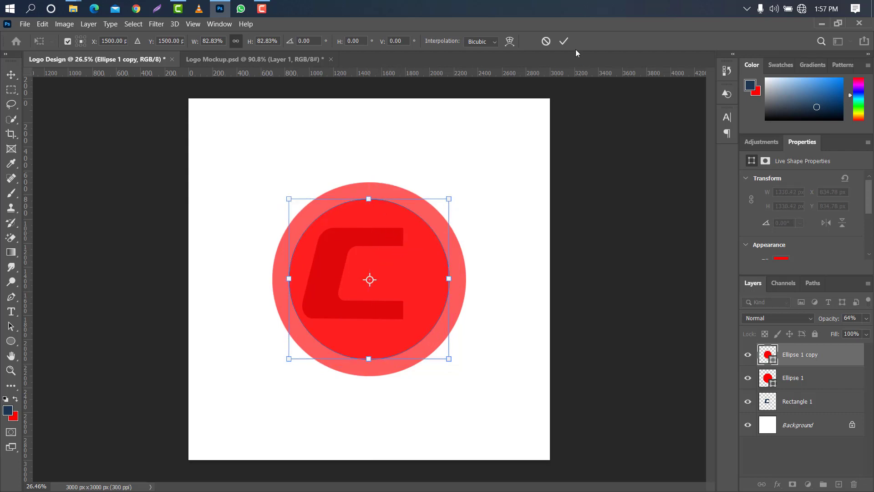
{"action": "left_click", "coordinate": [564, 41]}
Step: Rasterize the Ellipse 1 layer and cut the smaller circle's area out of it to form a ring
{"action": "left_click", "coordinate": [772, 359], "text": "ctrl"}
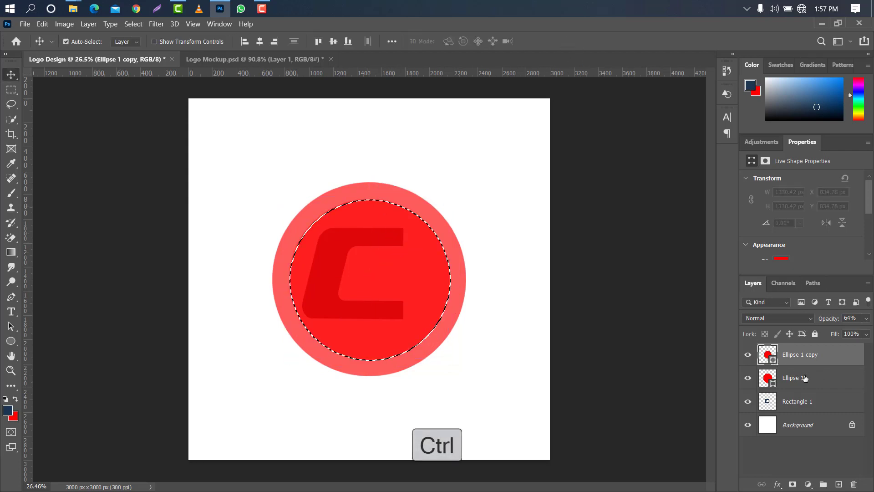
{"action": "left_click", "coordinate": [818, 386]}
{"action": "right_click", "coordinate": [817, 386]}
{"action": "left_click", "coordinate": [697, 188]}
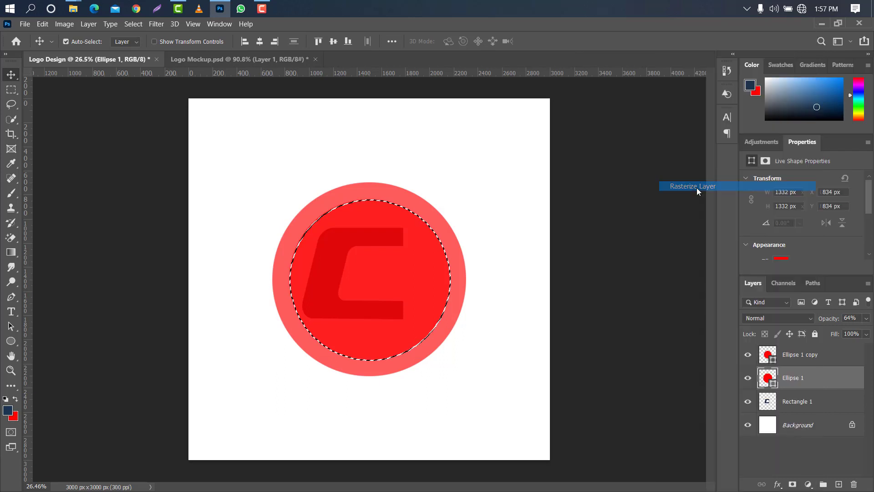
{"action": "key", "text": "Delete"}
{"action": "key", "text": "Delete"}
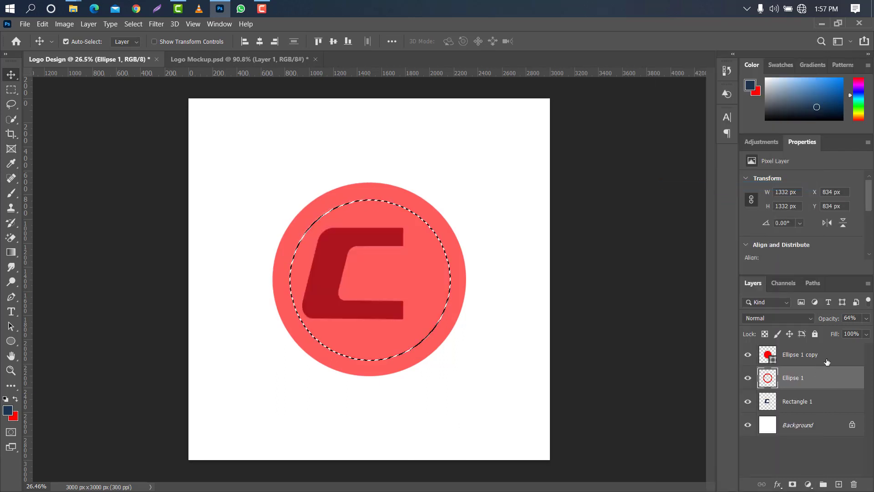
Step: Delete the Ellipse 1 copy layer, clear the selection and set the ring's opacity to 100%
{"action": "left_click", "coordinate": [833, 356]}
{"action": "left_click_drag", "start_coordinate": [833, 355], "coordinate": [854, 483]}
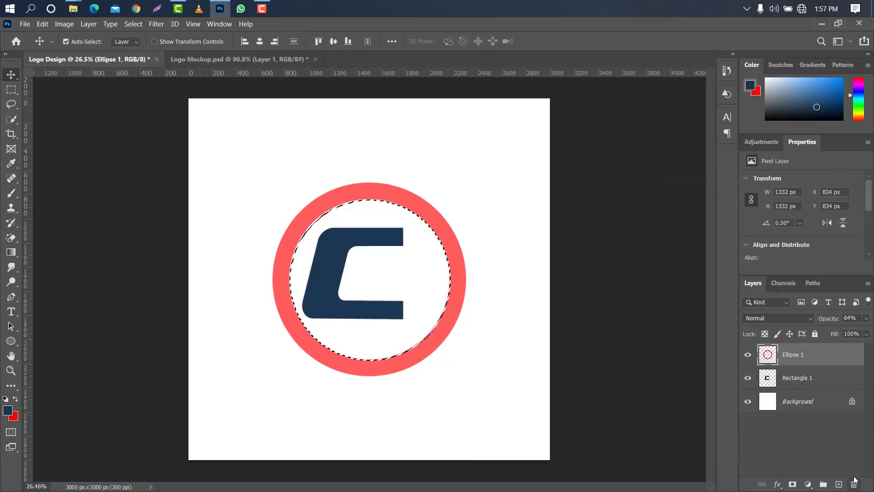
{"action": "key", "text": "ctrl+d"}
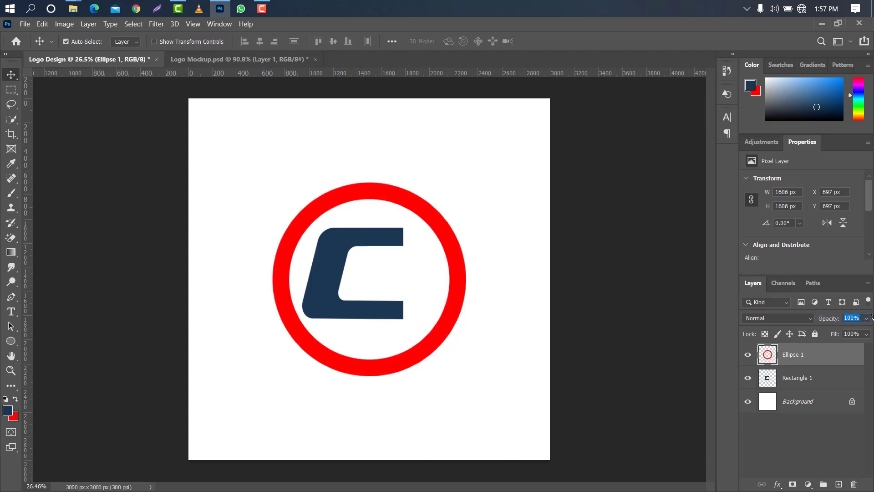
Step: Draw a four-sided Pen shape about 347 by 242 px over the end of the C's lower arm, with a slanted inner edge
{"action": "left_click", "coordinate": [827, 384]}
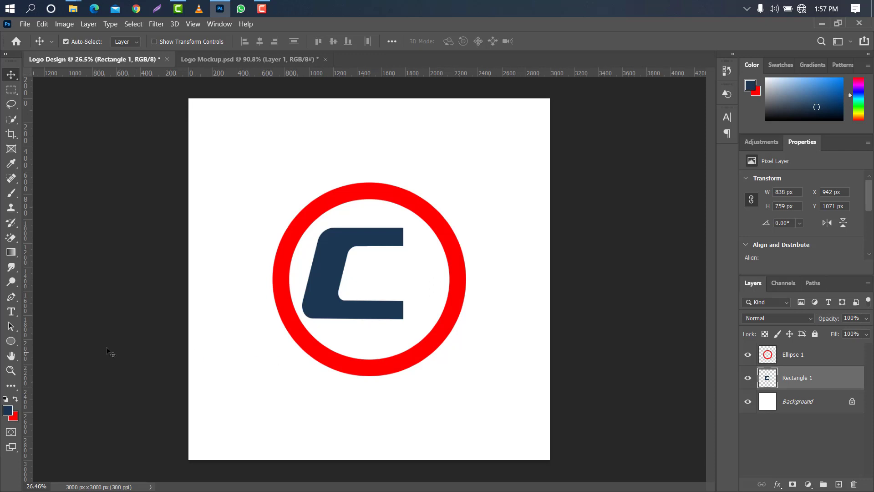
{"action": "left_click", "coordinate": [16, 298]}
{"action": "left_click", "coordinate": [32, 296]}
{"action": "scroll", "coordinate": [379, 316], "scroll_direction": "up", "scroll_amount": 5}
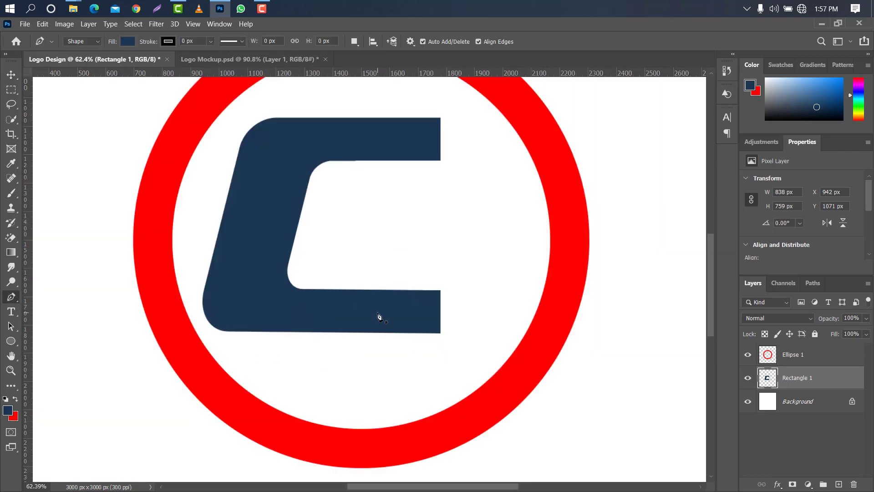
{"action": "left_click", "coordinate": [360, 338]}
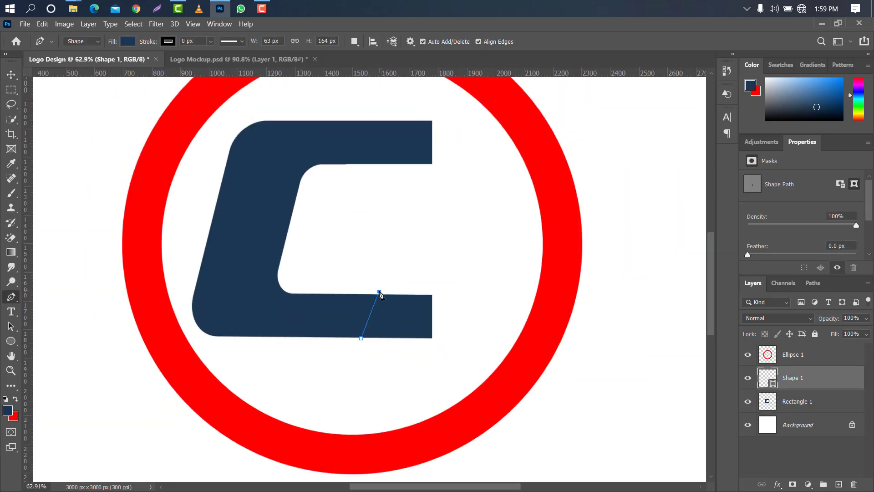
{"action": "left_click", "coordinate": [460, 285]}
{"action": "left_click", "coordinate": [446, 354]}
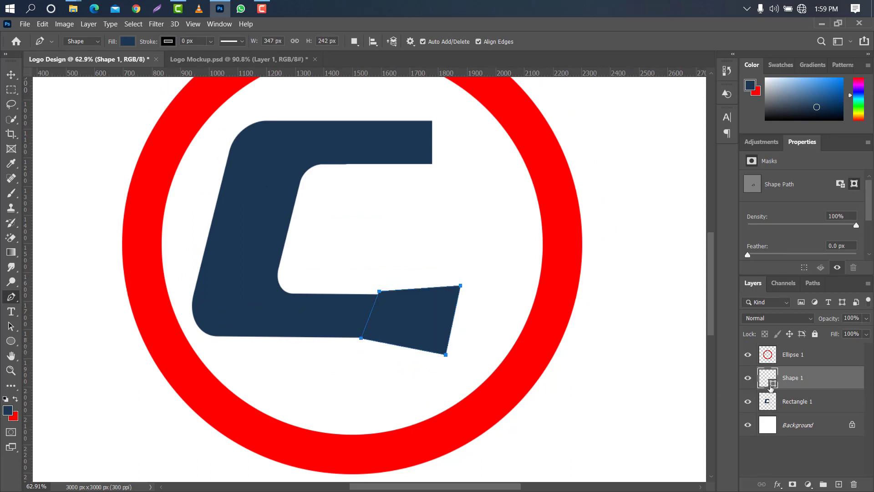
Step: Cut the Shape 1 area out of the Rectangle 1 layer, delete the Shape 1 layer and clear the selection
{"action": "left_click", "coordinate": [818, 399]}
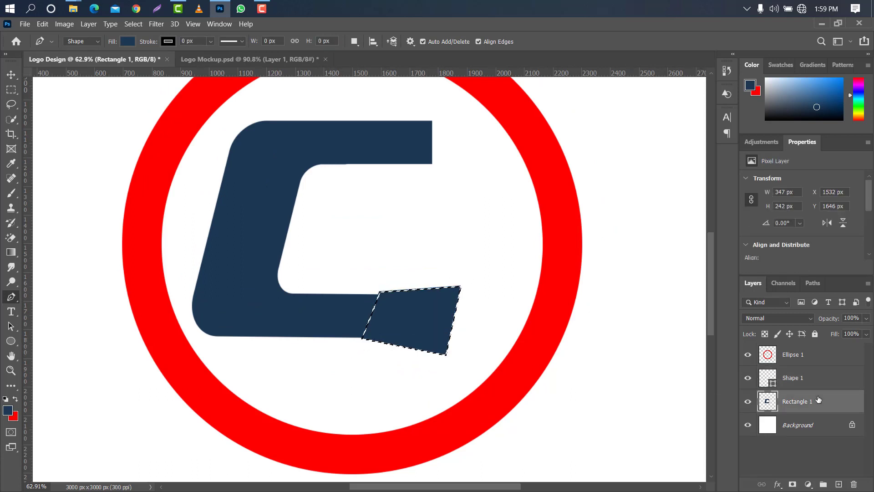
{"action": "left_click_drag", "start_coordinate": [832, 378], "coordinate": [853, 484]}
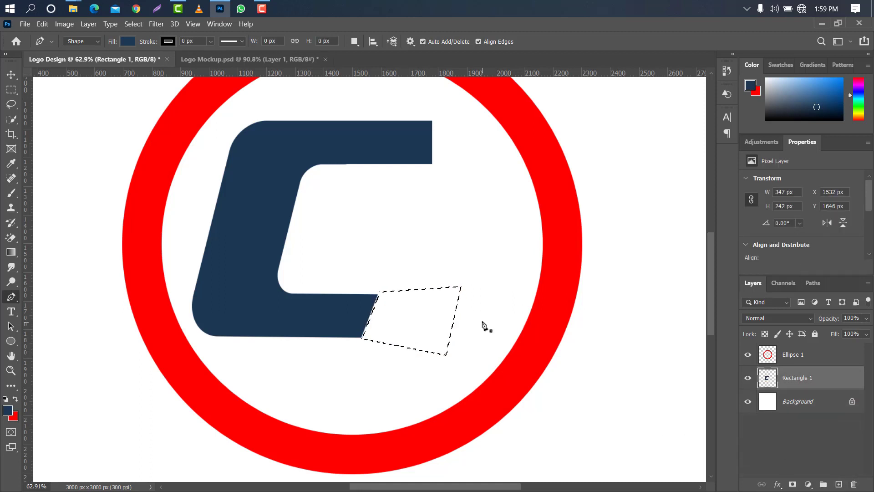
{"action": "key", "text": "ctrl+d"}
Step: Draw a navy rectangle about 672 by 150 px overlapping the C's lower arm and extending toward the ring
{"action": "scroll", "coordinate": [323, 221], "scroll_direction": "down", "scroll_amount": 4}
{"action": "right_click", "coordinate": [12, 341]}
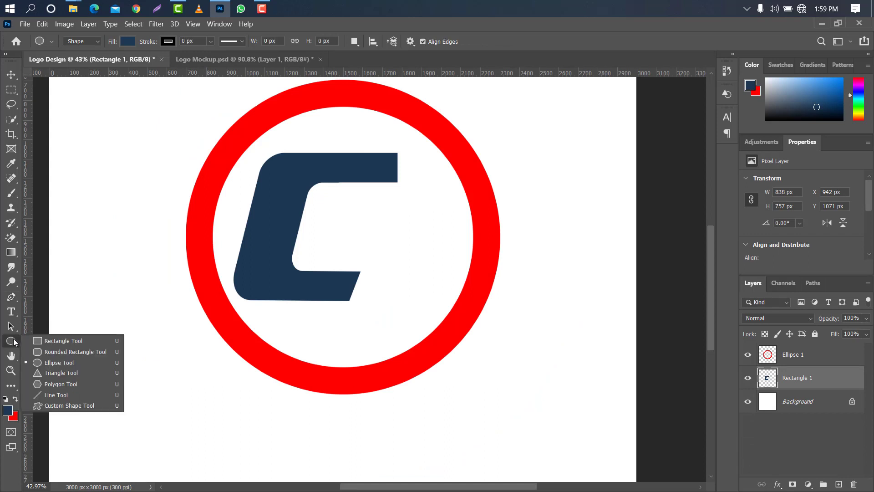
{"action": "left_click", "coordinate": [68, 340]}
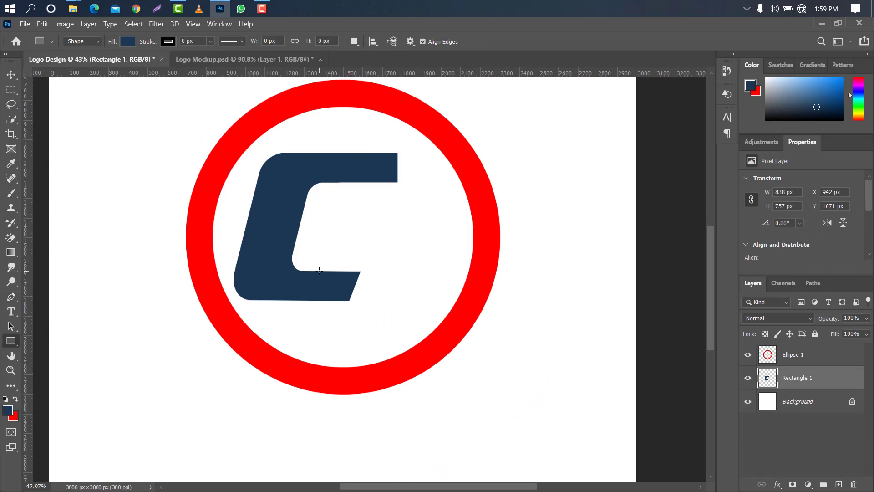
{"action": "left_click_drag", "start_coordinate": [319, 271], "coordinate": [451, 300]}
Step: Distort the new rectangle into a slanted bar that starts just beyond the C's angled lower arm
{"action": "key", "text": "ctrl+t"}
{"action": "right_click", "coordinate": [359, 281]}
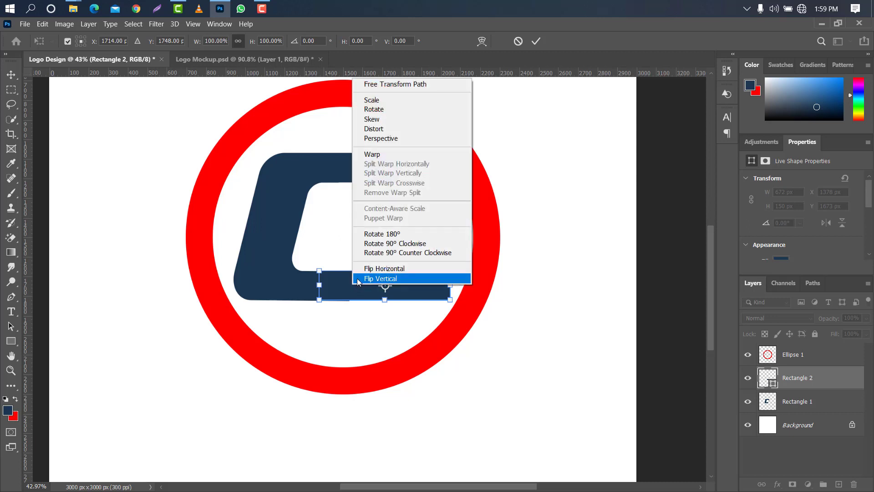
{"action": "left_click", "coordinate": [383, 129]}
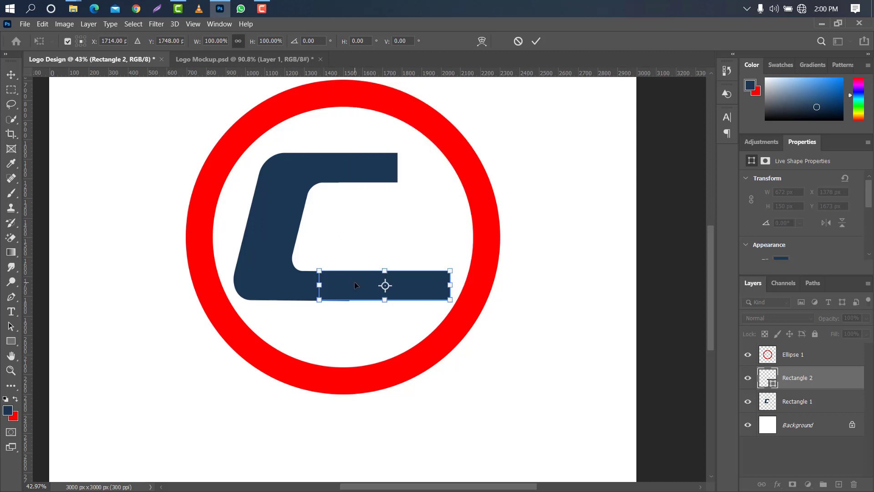
{"action": "left_click_drag", "start_coordinate": [350, 281], "coordinate": [359, 303]}
{"action": "left_click_drag", "start_coordinate": [499, 301], "coordinate": [490, 301]}
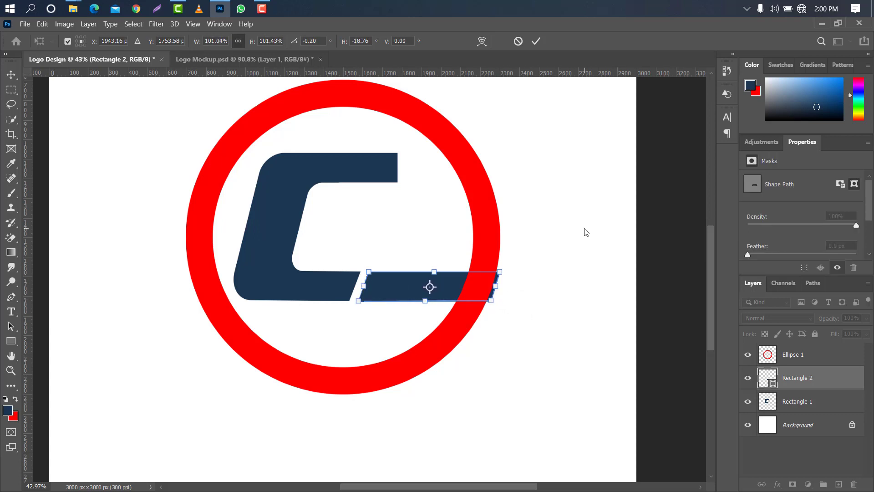
{"action": "left_click", "coordinate": [538, 42]}
Step: Move the slanted bar into the C's opening and distort its upper corners so its ends match the C's slant
{"action": "key", "text": "ctrl+t"}
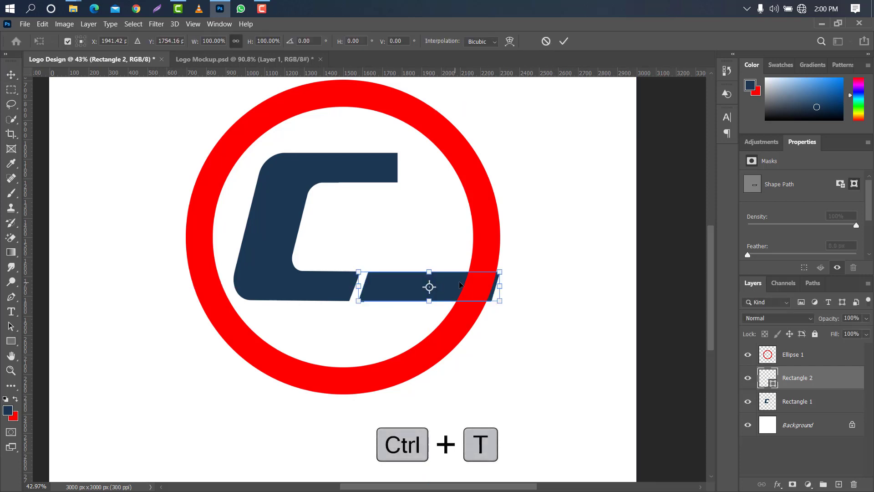
{"action": "left_click_drag", "start_coordinate": [460, 285], "coordinate": [417, 225]}
{"action": "right_click", "coordinate": [403, 220]}
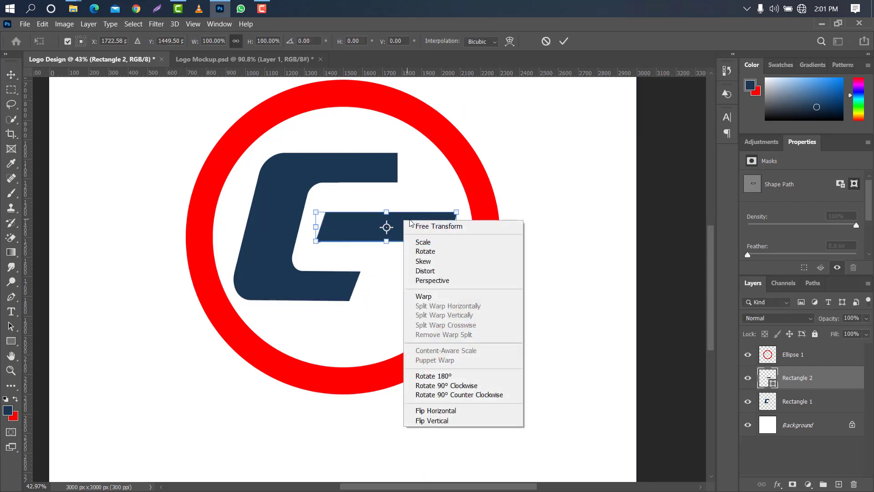
{"action": "left_click", "coordinate": [432, 272]}
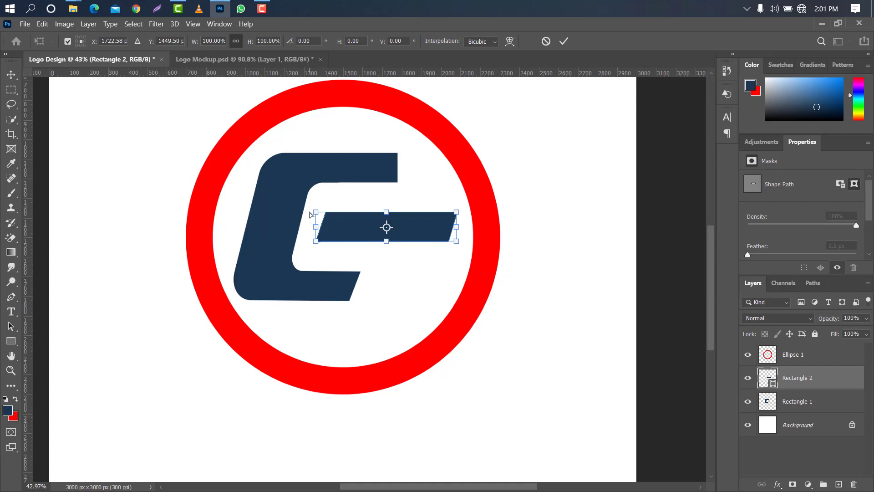
{"action": "scroll", "coordinate": [309, 214], "scroll_direction": "up", "scroll_amount": 5}
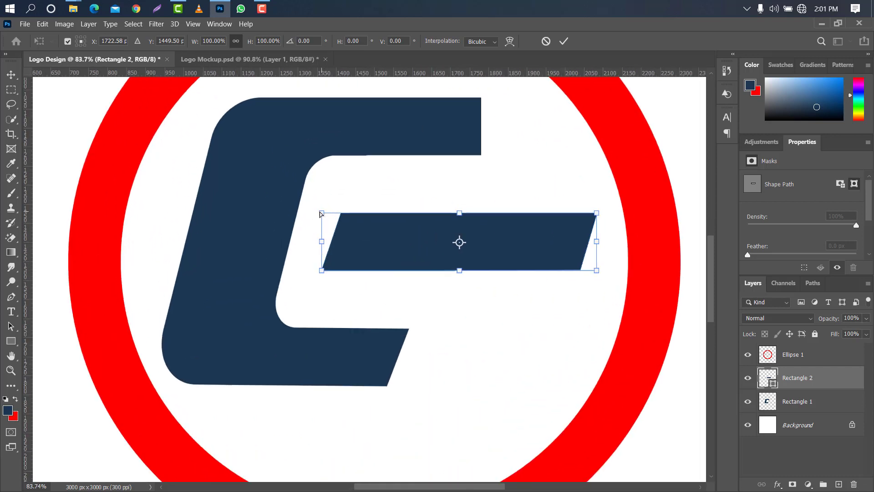
{"action": "left_click_drag", "start_coordinate": [321, 213], "coordinate": [315, 213]}
{"action": "left_click_drag", "start_coordinate": [596, 213], "coordinate": [590, 212]}
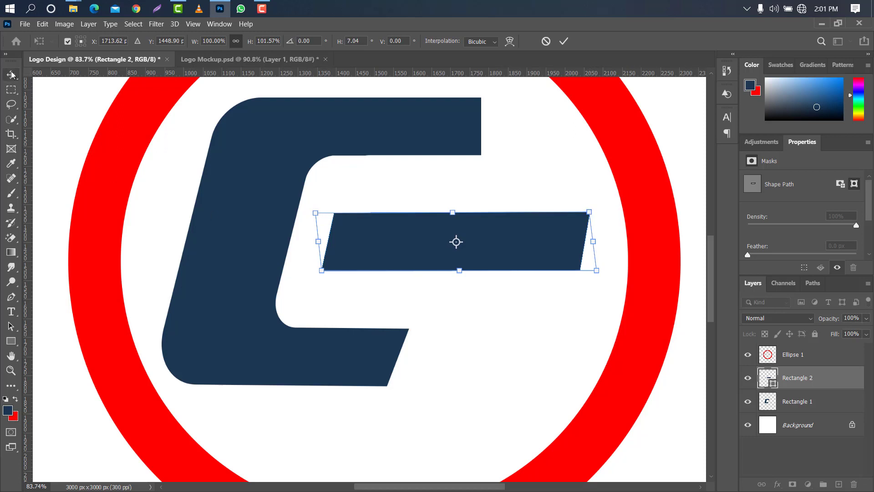
{"action": "key", "text": "Return"}
Step: Draw a vertical rectangle about 190 by 508 px below the slanted bar as the stem of a T
{"action": "scroll", "coordinate": [444, 284], "scroll_direction": "down", "scroll_amount": 4}
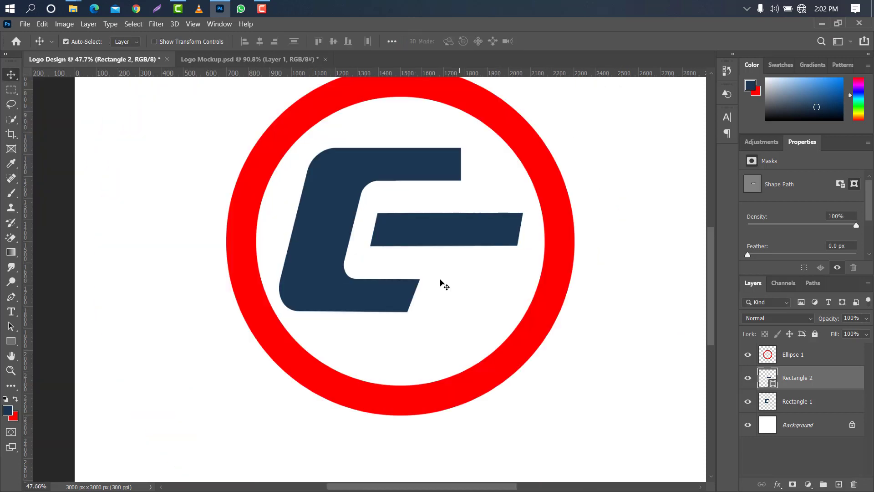
{"action": "left_click", "coordinate": [11, 341]}
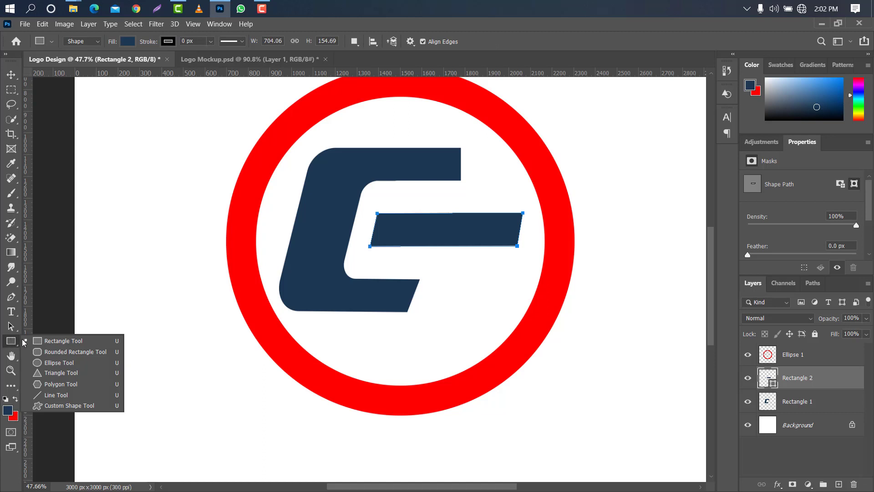
{"action": "left_click", "coordinate": [55, 341]}
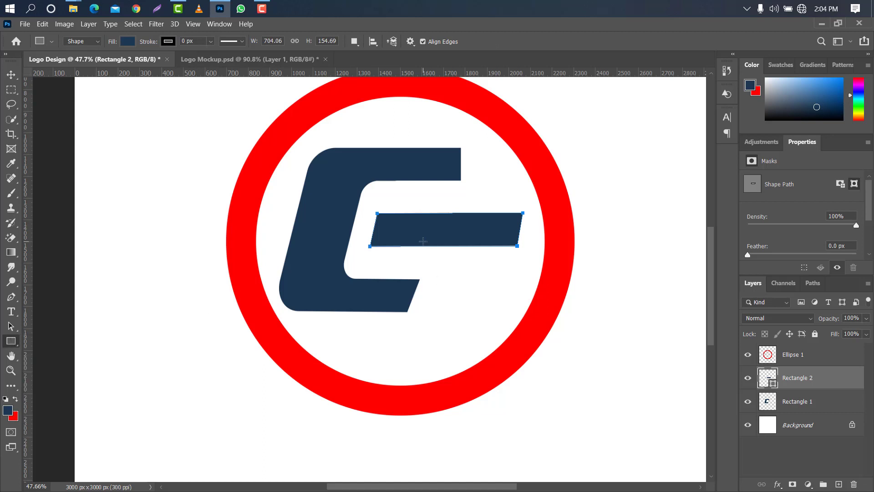
{"action": "left_click_drag", "start_coordinate": [423, 241], "coordinate": [463, 352]}
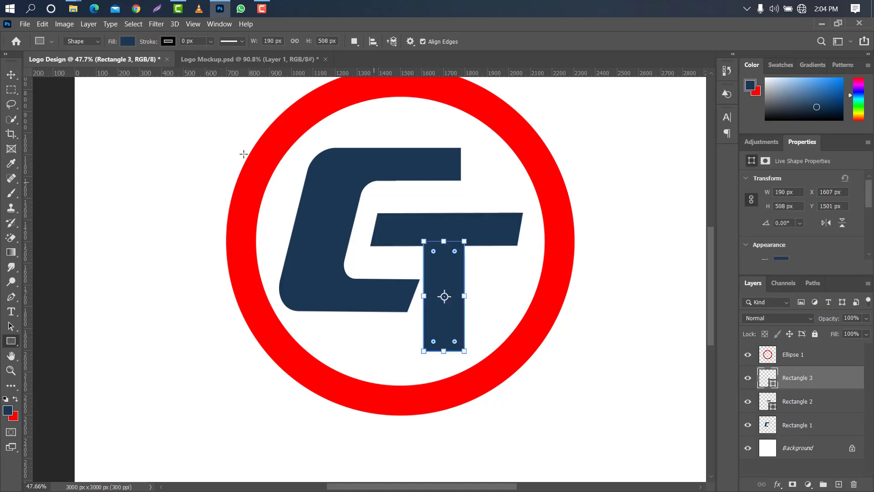
Step: Move the Rectangle 2 and Rectangle 3 layers together so the T's bar lies over the C's upper arm
{"action": "left_click", "coordinate": [11, 74]}
{"action": "left_click", "coordinate": [817, 402], "text": "shift"}
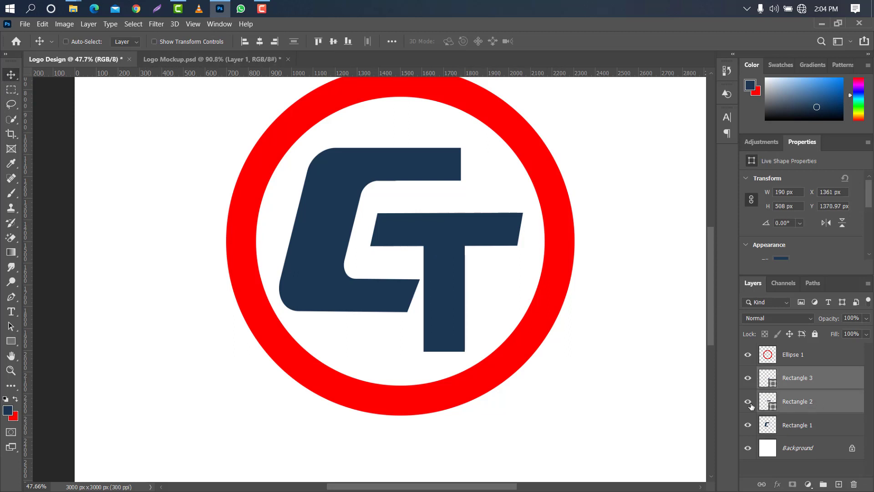
{"action": "key", "text": "ctrl+t"}
{"action": "left_click_drag", "start_coordinate": [494, 272], "coordinate": [448, 208]}
{"action": "left_click", "coordinate": [563, 42]}
Step: Stretch the T's stem to about 205 by 627 px, reaching down to the C's lower edge
{"action": "left_click", "coordinate": [828, 380]}
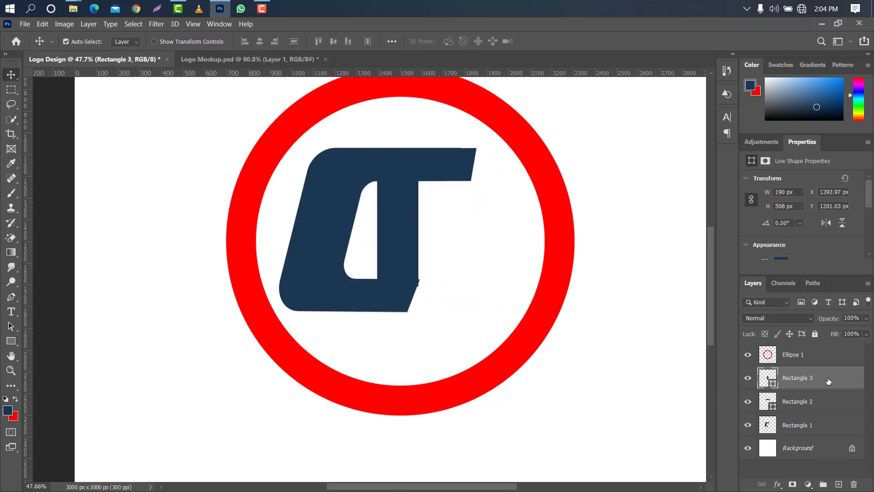
{"action": "key", "text": "ctrl+t"}
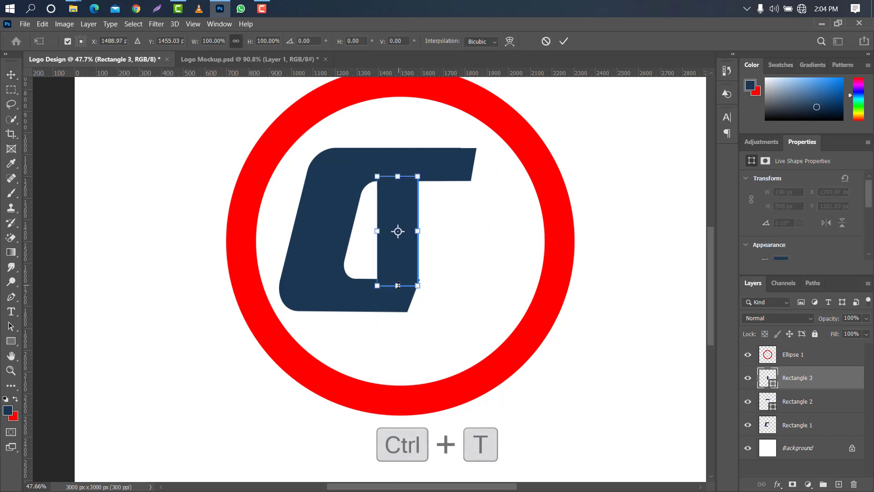
{"action": "left_click_drag", "start_coordinate": [397, 286], "coordinate": [400, 312]}
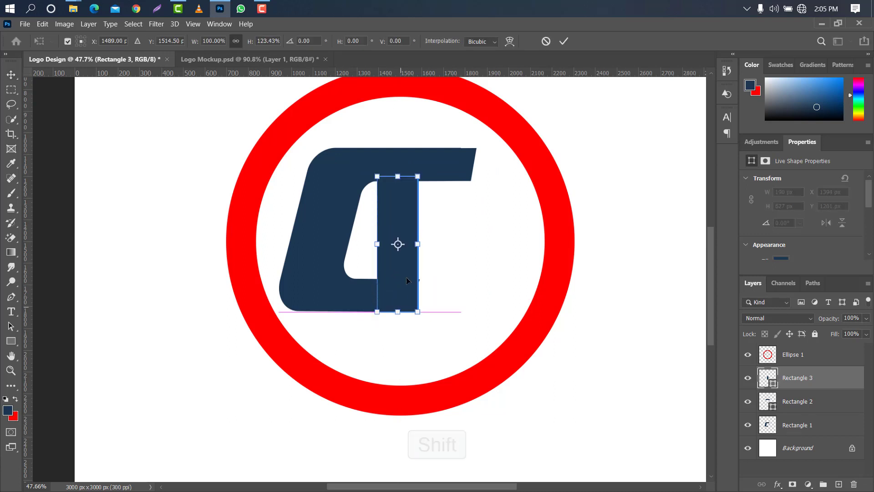
{"action": "left_click", "coordinate": [565, 41]}
Step: Move the T's bar and stem together back into the C's opening, with the bar between the C's two arms
{"action": "left_click", "coordinate": [789, 394], "text": "shift"}
{"action": "key", "text": "ctrl+t"}
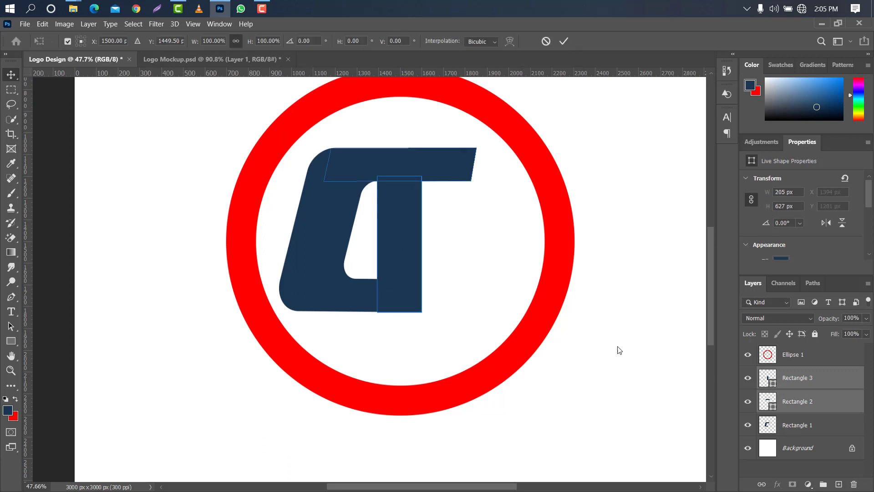
{"action": "left_click_drag", "start_coordinate": [443, 215], "coordinate": [488, 281]}
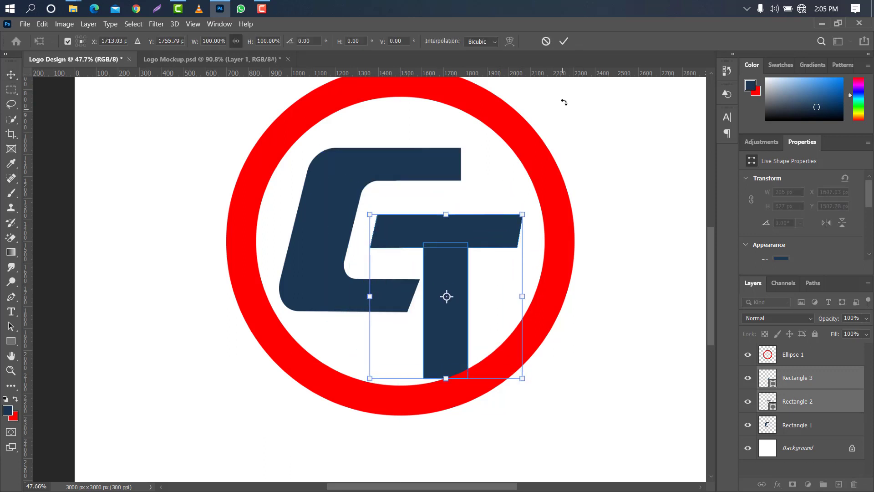
{"action": "left_click", "coordinate": [564, 41]}
Step: Scale the C and T layers together to about 90.47% and center them on the canvas at 1500, 1500 px
{"action": "key", "text": "ctrl+t"}
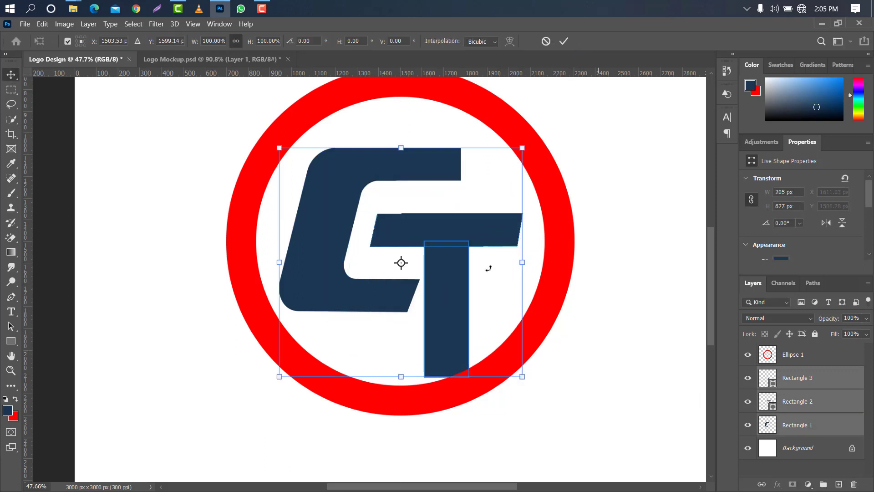
{"action": "left_click_drag", "start_coordinate": [399, 157], "coordinate": [399, 184]}
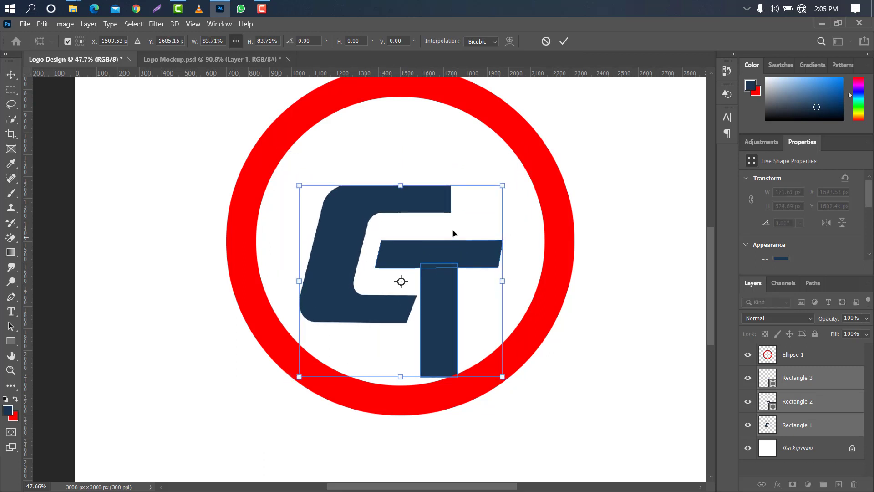
{"action": "left_click_drag", "start_coordinate": [452, 233], "coordinate": [451, 197]}
{"action": "left_click_drag", "start_coordinate": [400, 153], "coordinate": [401, 137]}
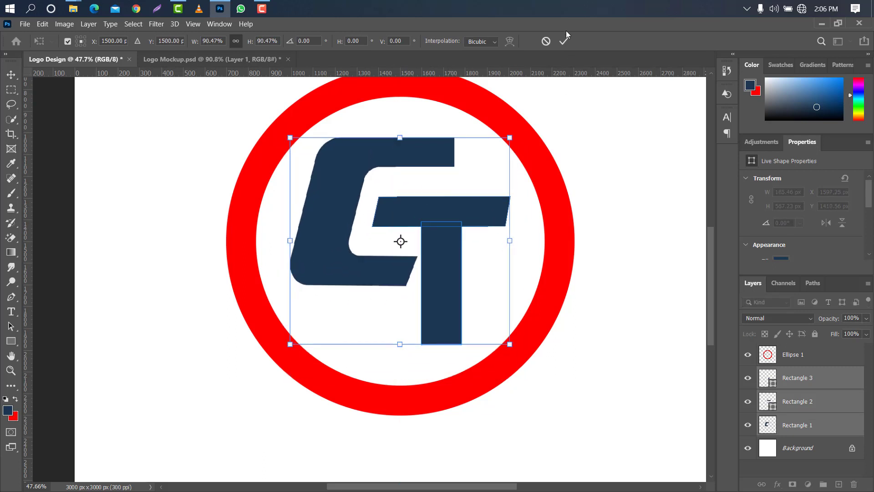
{"action": "left_click", "coordinate": [557, 41]}
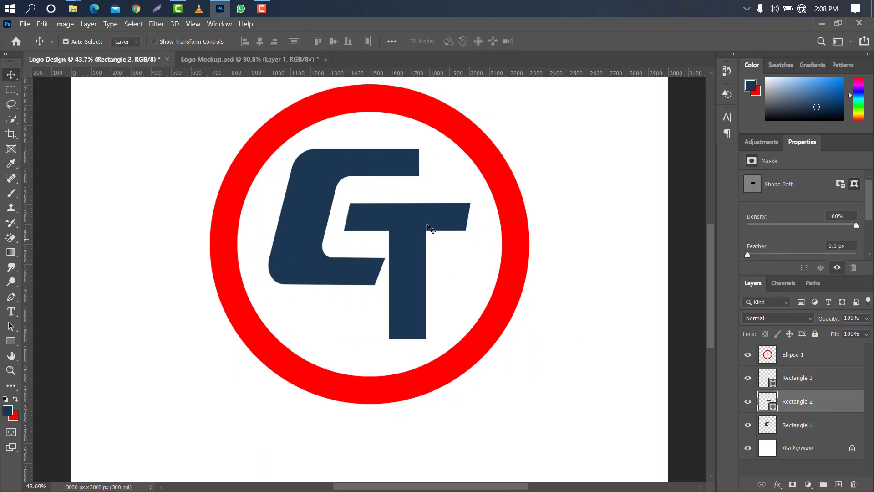
Step: Widen the T's slanted bar by extending its outer end toward the red ring
{"action": "key", "text": "ctrl+t"}
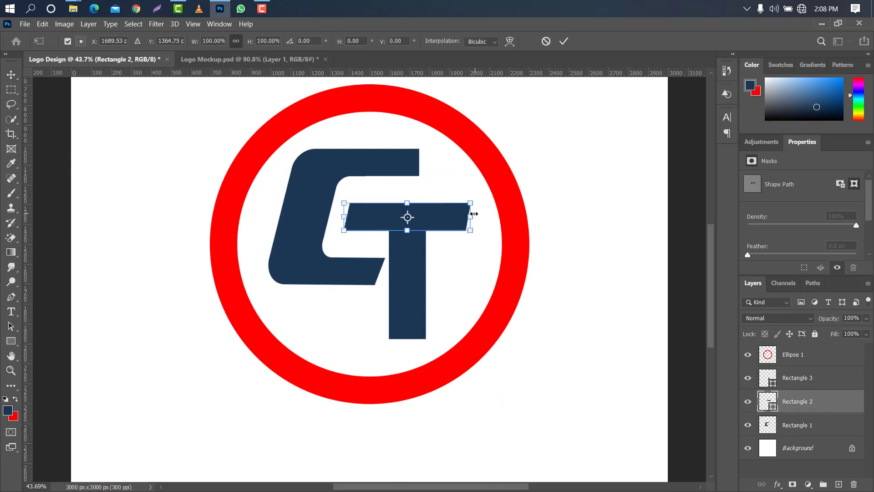
{"action": "left_click_drag", "start_coordinate": [470, 216], "coordinate": [486, 215]}
{"action": "left_click", "coordinate": [567, 39]}
Step: Rotate the T's stem about 12.76° to match the slant and position it under the middle of the bar
{"action": "scroll", "coordinate": [605, 268], "scroll_direction": "up", "scroll_amount": 2}
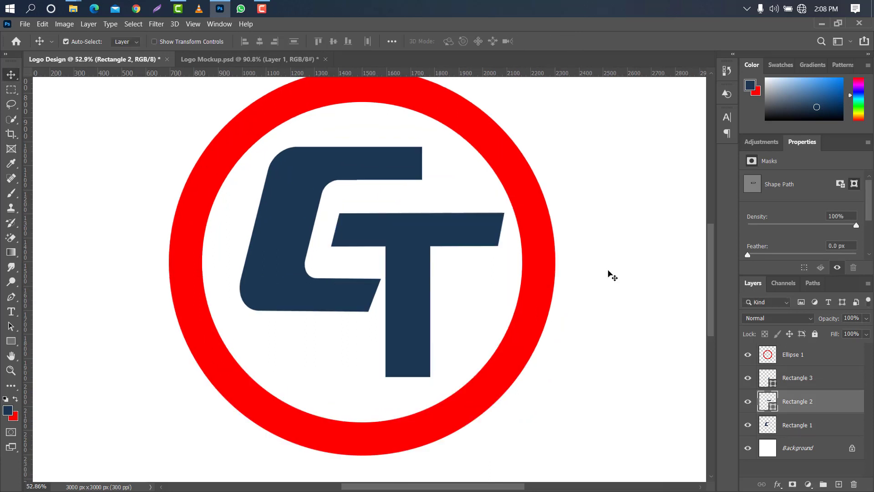
{"action": "left_click", "coordinate": [402, 293]}
{"action": "key", "text": "ctrl+t"}
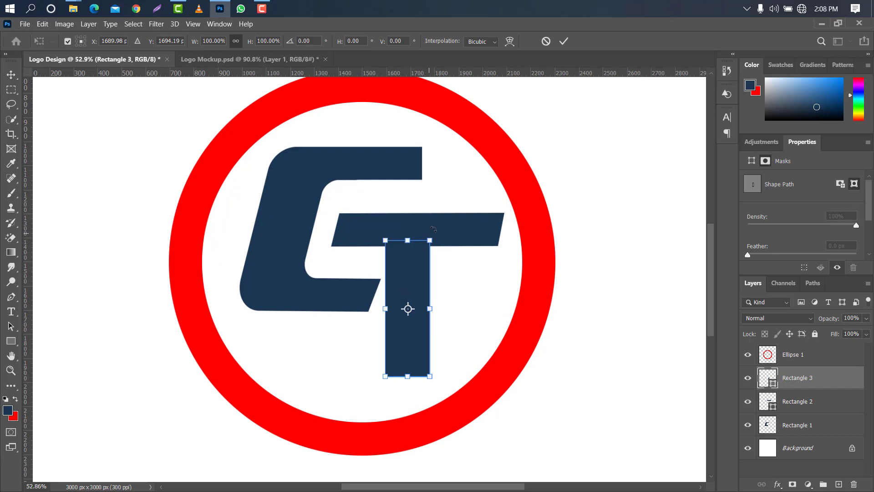
{"action": "left_click_drag", "start_coordinate": [440, 220], "coordinate": [395, 206]}
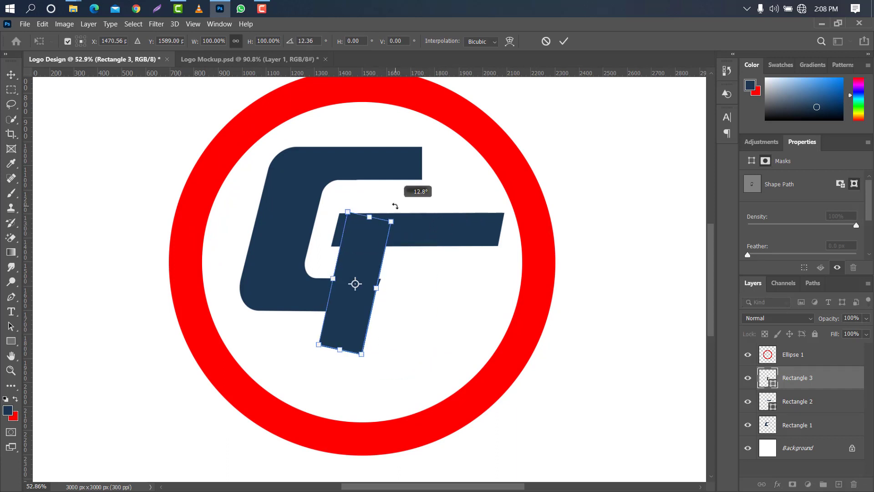
{"action": "left_click_drag", "start_coordinate": [357, 238], "coordinate": [413, 254]}
{"action": "key", "text": "Return"}
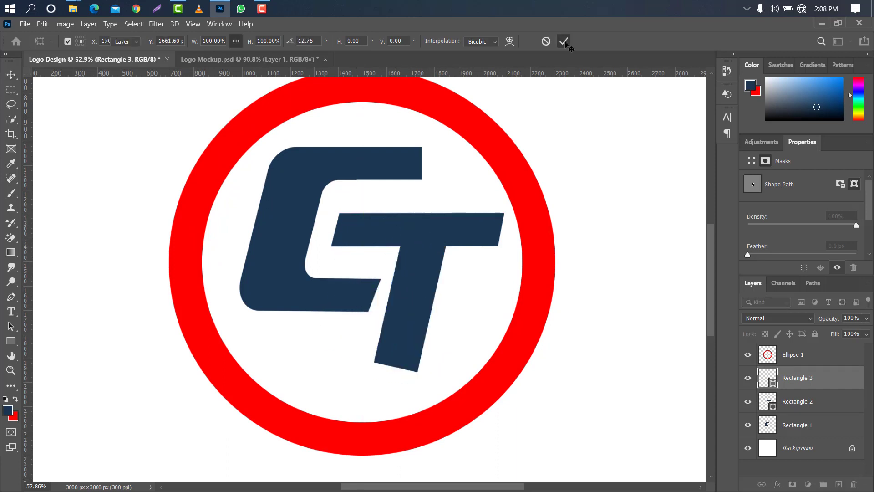
Step: Apply the stem's transform and outline a closed four-point Pen shape over the slanted end of the C's lower arm, about 82 by 178 px
{"action": "left_click", "coordinate": [565, 204]}
{"action": "scroll", "coordinate": [366, 305], "scroll_direction": "up", "scroll_amount": 5}
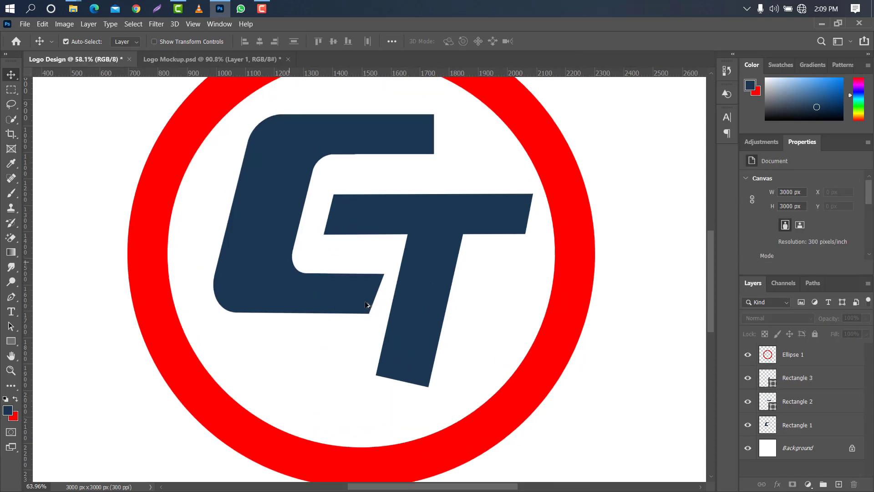
{"action": "left_click", "coordinate": [13, 298]}
{"action": "scroll", "coordinate": [372, 327], "scroll_direction": "up", "scroll_amount": 5}
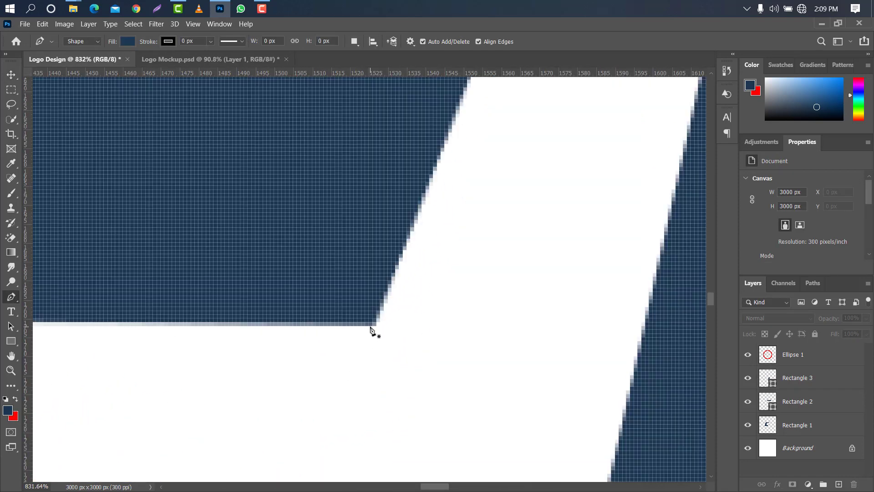
{"action": "left_click", "coordinate": [373, 325]}
{"action": "scroll", "coordinate": [393, 210], "scroll_direction": "down", "scroll_amount": 2}
{"action": "scroll", "coordinate": [392, 209], "scroll_direction": "down", "scroll_amount": 5}
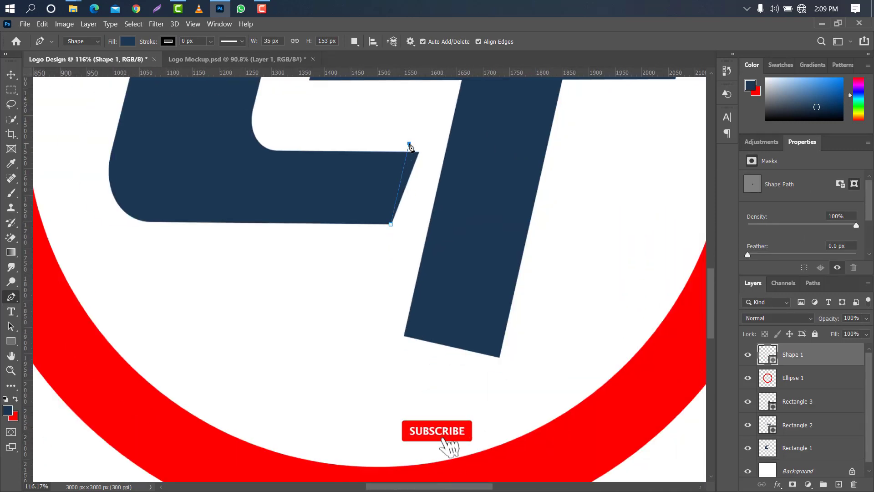
{"action": "left_click", "coordinate": [413, 143]}
{"action": "left_click", "coordinate": [433, 143]}
{"action": "left_click", "coordinate": [406, 235]}
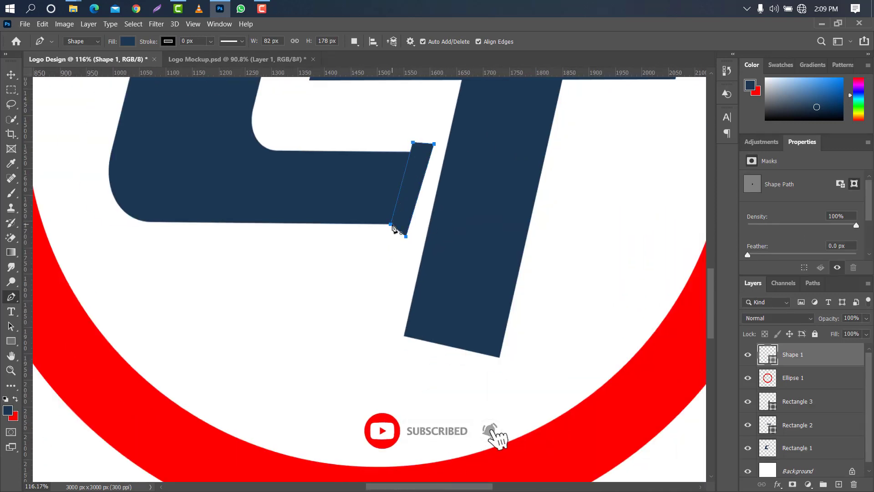
{"action": "left_click", "coordinate": [391, 225]}
Step: Cut the pen shape's area out of the C's lower arm so its end parallels the T's stem, and delete the helper shape layer
{"action": "left_click", "coordinate": [823, 446]}
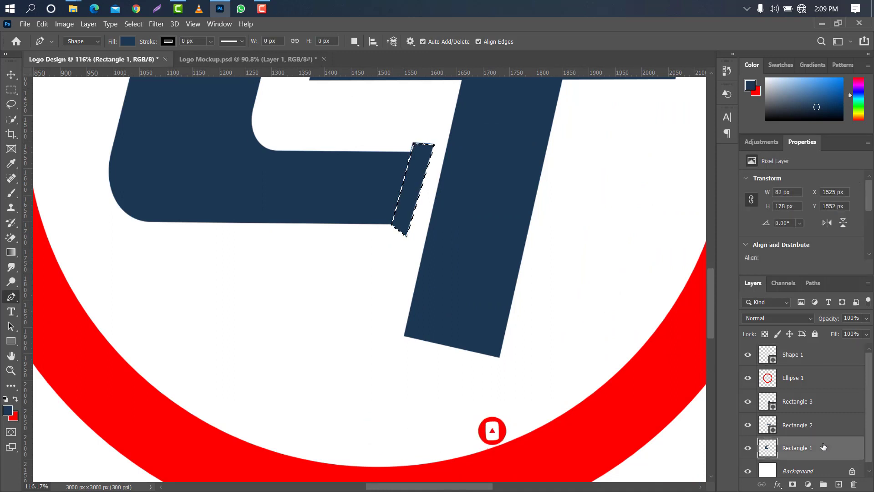
{"action": "left_click_drag", "start_coordinate": [823, 353], "coordinate": [854, 484]}
{"action": "left_click", "coordinate": [11, 74]}
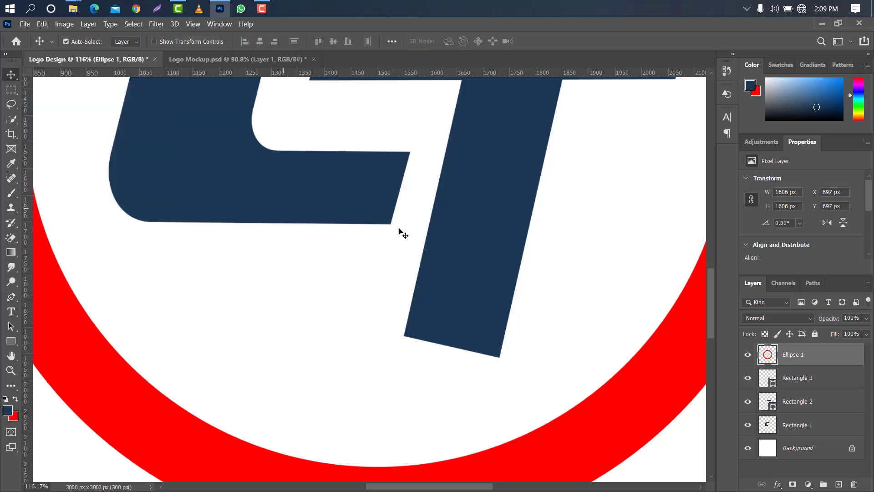
{"action": "scroll", "coordinate": [359, 213], "scroll_direction": "down", "scroll_amount": 3}
{"action": "scroll", "coordinate": [350, 226], "scroll_direction": "up", "scroll_amount": 3}
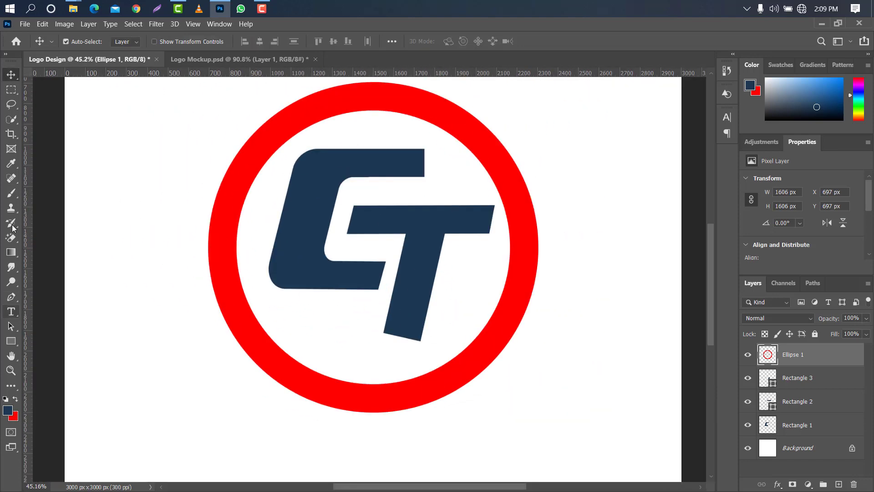
Step: Rasterize the T's stem and cut its tilted bottom off horizontally with a rectangular selection of about 269 by 78 px
{"action": "key", "text": "m"}
{"action": "scroll", "coordinate": [382, 341], "scroll_direction": "up", "scroll_amount": 5}
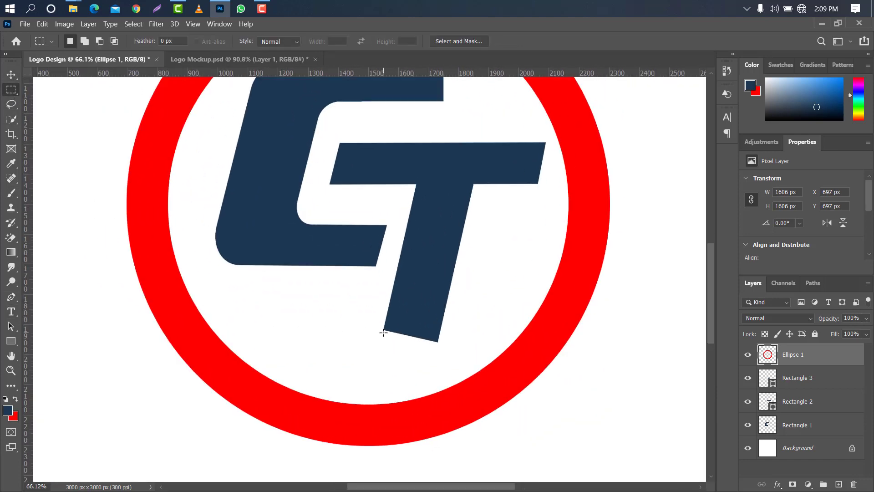
{"action": "left_click_drag", "start_coordinate": [379, 327], "coordinate": [511, 366]}
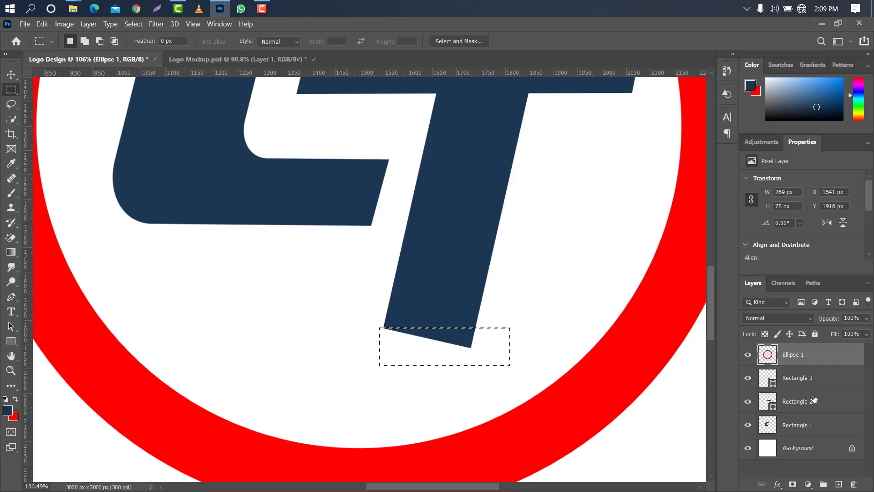
{"action": "left_click", "coordinate": [817, 381]}
{"action": "right_click", "coordinate": [828, 380]}
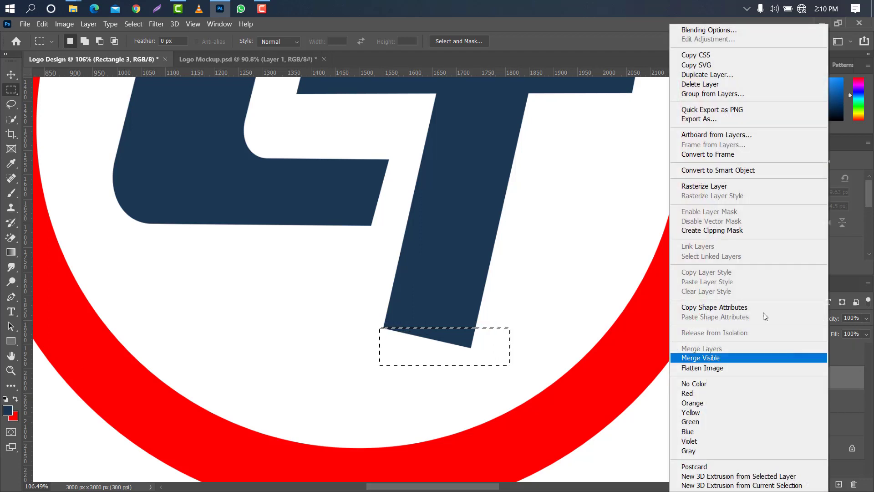
{"action": "left_click", "coordinate": [727, 185]}
{"action": "key", "text": "Delete"}
{"action": "key", "text": "ctrl+d"}
{"action": "key", "text": "ctrl+0"}
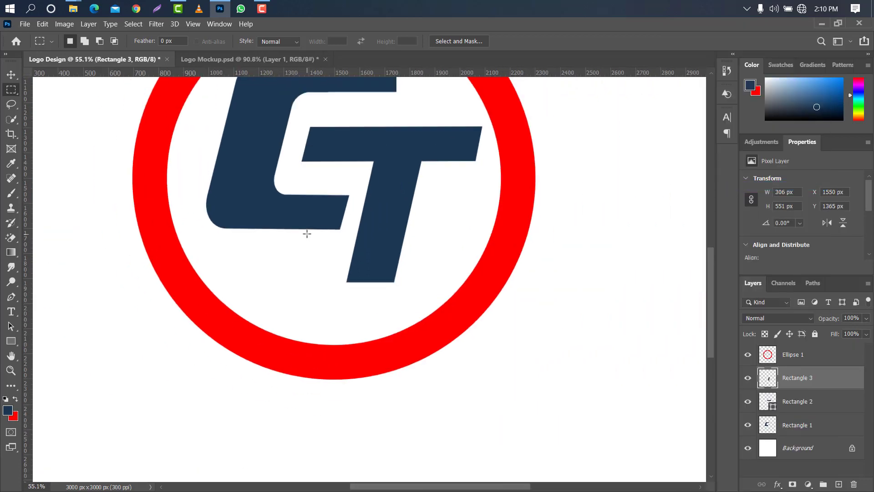
Step: Merge the T's bar and stem layers, Rectangle 2 and Rectangle 3, into a single layer
{"action": "left_click", "coordinate": [11, 75]}
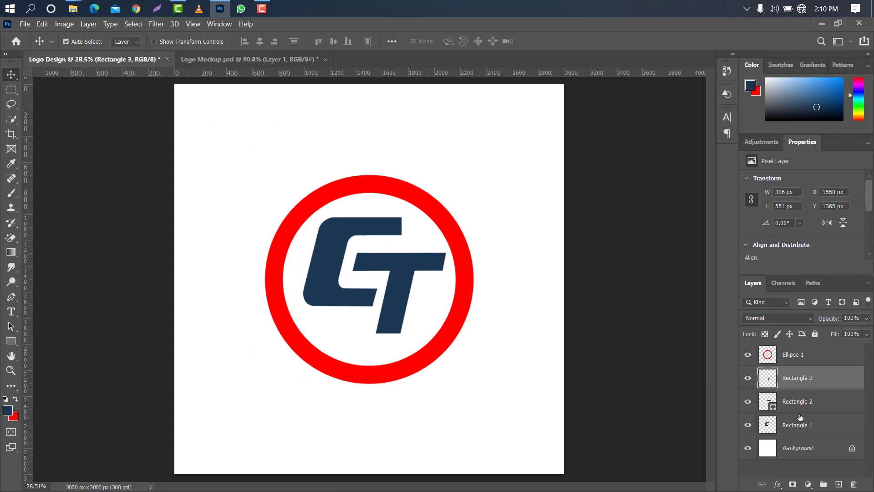
{"action": "left_click", "coordinate": [819, 405], "text": "shift"}
{"action": "right_click", "coordinate": [828, 399]}
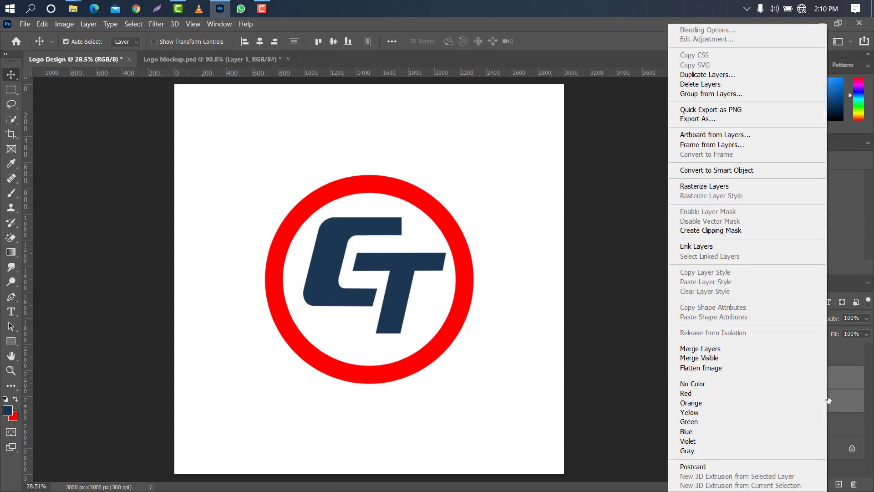
{"action": "left_click", "coordinate": [718, 348]}
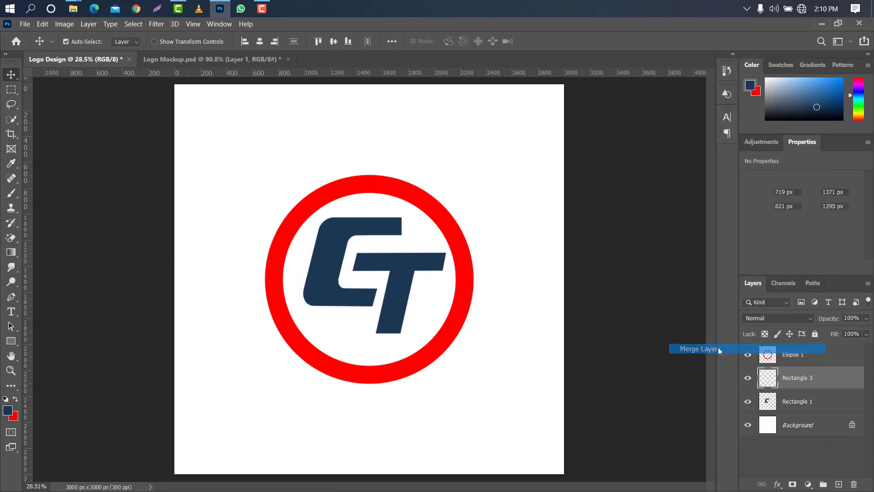
Step: Rename the merged letter layer T and the Rectangle 1 layer C
{"action": "double_click", "coordinate": [813, 377]}
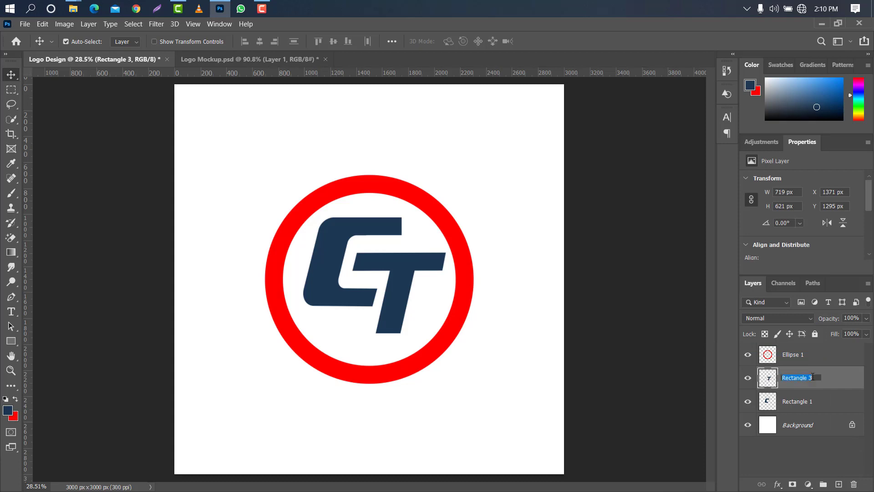
{"action": "type", "text": "T"}
{"action": "key", "text": "Return"}
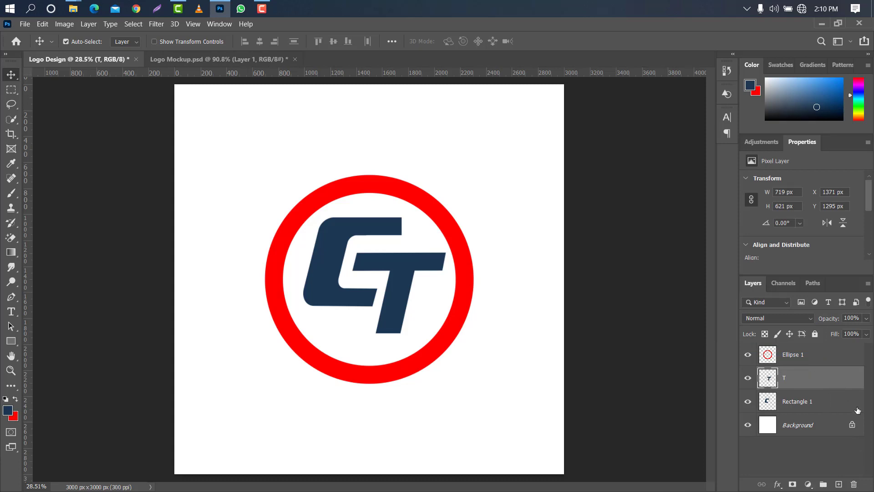
{"action": "double_click", "coordinate": [814, 401]}
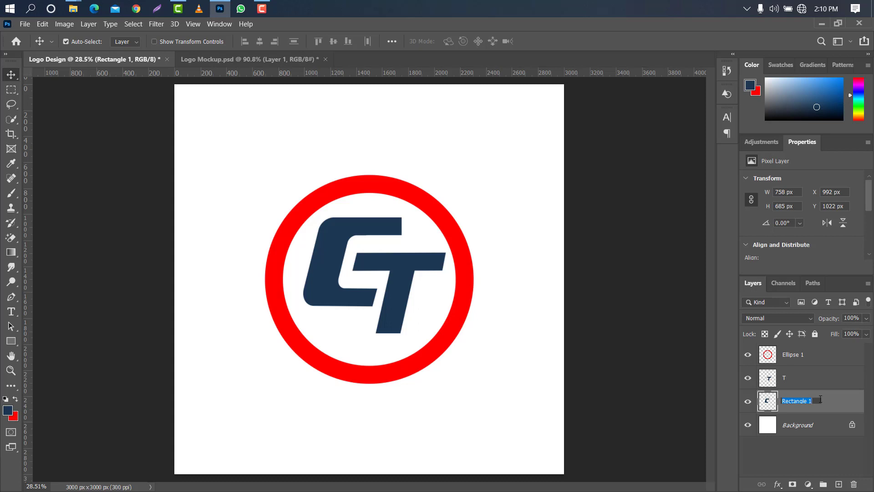
{"action": "type", "text": "C"}
{"action": "key", "text": "Return"}
Step: Enlarge the T and C layers together to about 1148 by 934 px and reposition them inside the red ring
{"action": "left_click", "coordinate": [396, 263]}
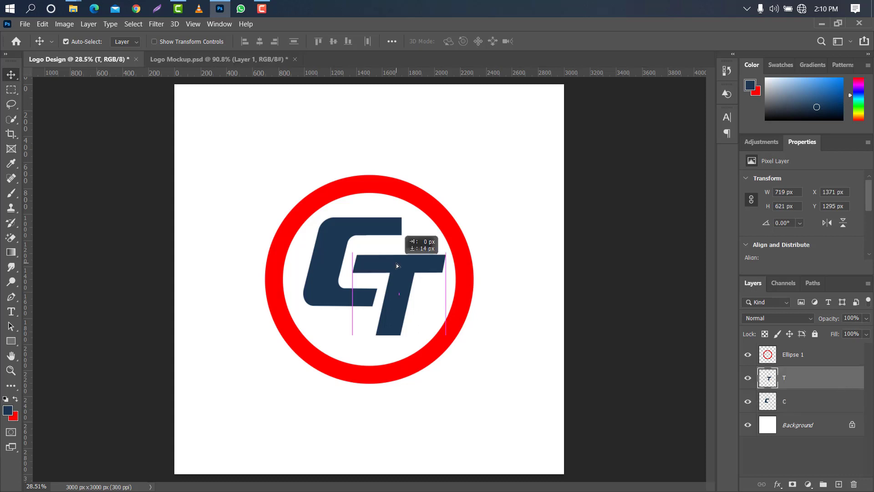
{"action": "left_click", "coordinate": [817, 401], "text": "ctrl"}
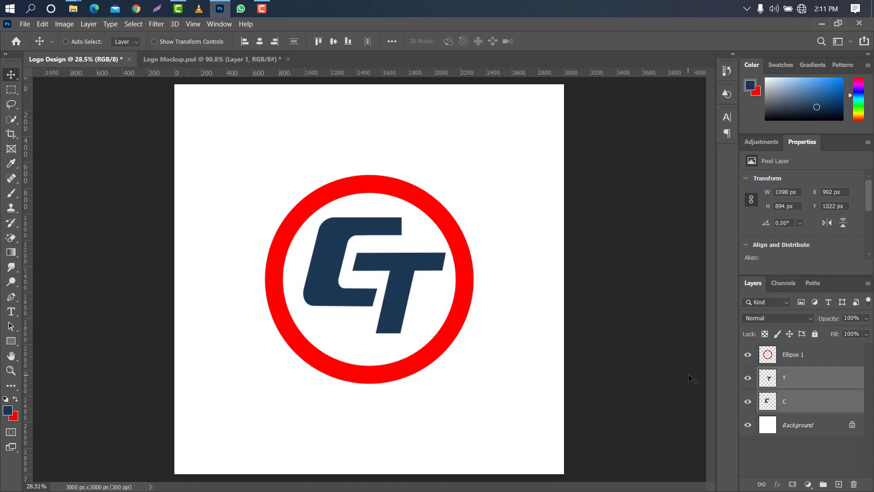
{"action": "key", "text": "ctrl+t"}
{"action": "left_click_drag", "start_coordinate": [408, 239], "coordinate": [403, 243]}
{"action": "left_click_drag", "start_coordinate": [439, 275], "coordinate": [443, 278]}
{"action": "left_click", "coordinate": [569, 42]}
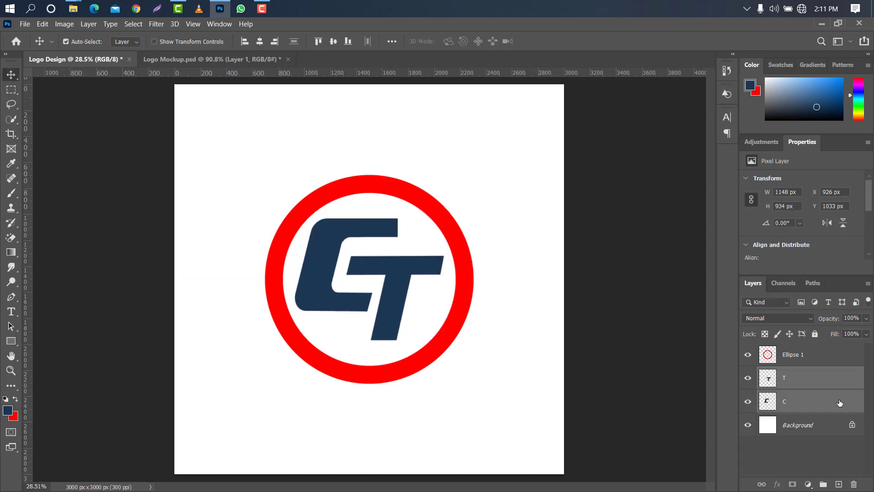
Step: Draw a navy rectangle of about 518 by 140 px extending the C's upper arm across the red ring
{"action": "left_click", "coordinate": [840, 384]}
{"action": "scroll", "coordinate": [391, 230], "scroll_direction": "up", "scroll_amount": 5}
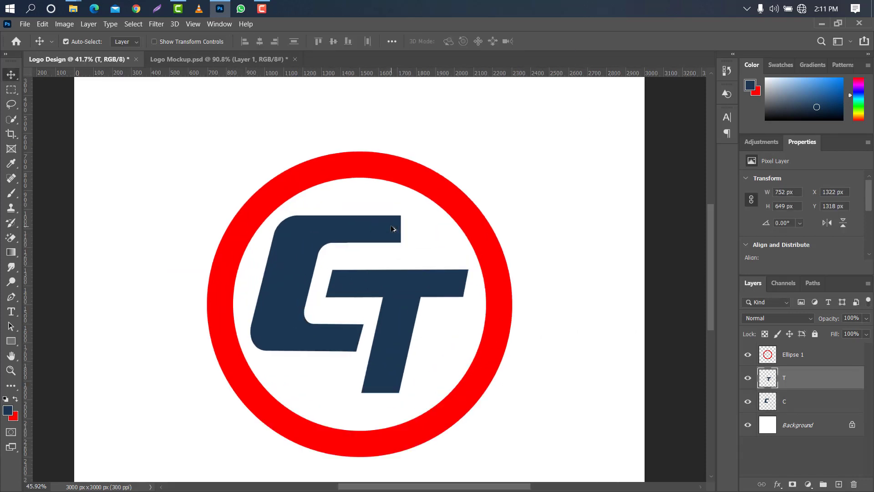
{"action": "left_click", "coordinate": [12, 341]}
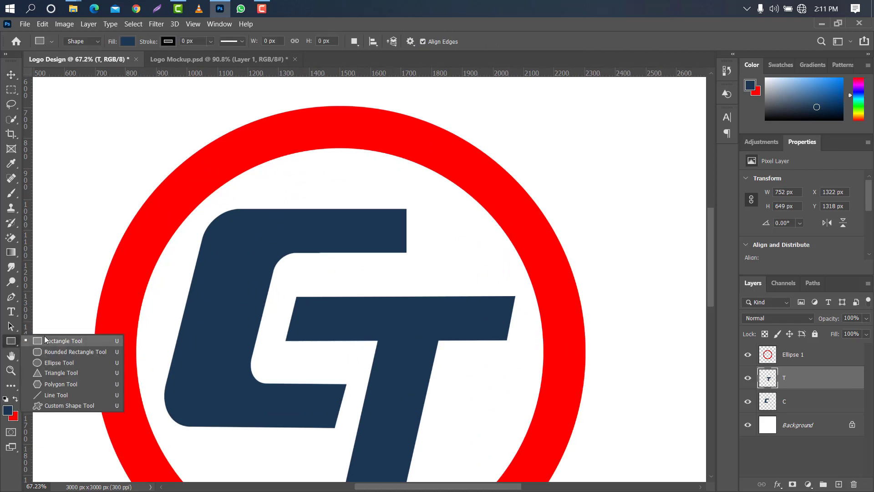
{"action": "left_click", "coordinate": [46, 340]}
{"action": "scroll", "coordinate": [384, 216], "scroll_direction": "up", "scroll_amount": 2}
{"action": "scroll", "coordinate": [387, 212], "scroll_direction": "up", "scroll_amount": 3}
{"action": "left_click_drag", "start_coordinate": [380, 207], "coordinate": [634, 272]}
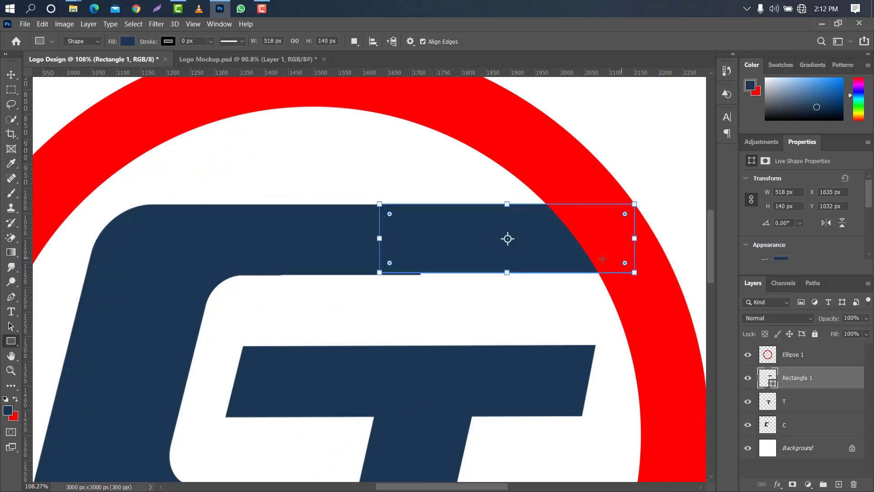
Step: Nudge the extension rectangle down to Y 1033 px and stretch its lower edge to a height of 143 px, flush with the C's arm
{"action": "key", "text": "v"}
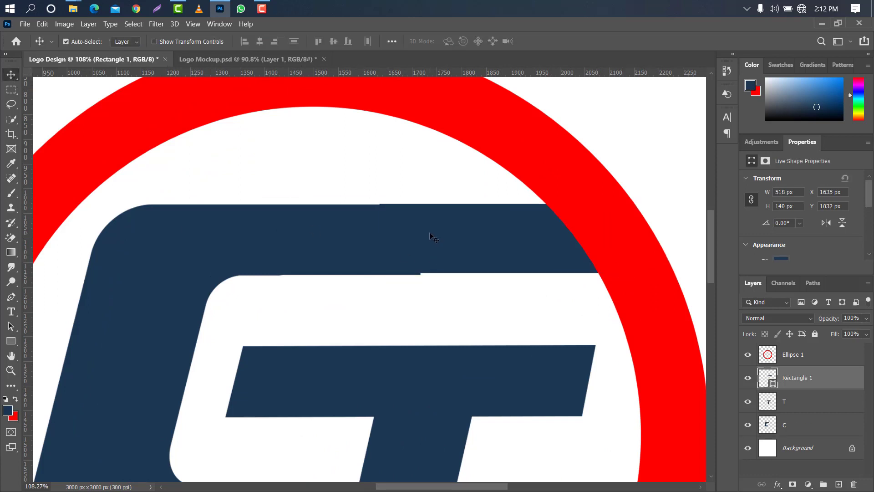
{"action": "key", "text": "Down"}
{"action": "scroll", "coordinate": [550, 260], "scroll_direction": "up", "scroll_amount": 5}
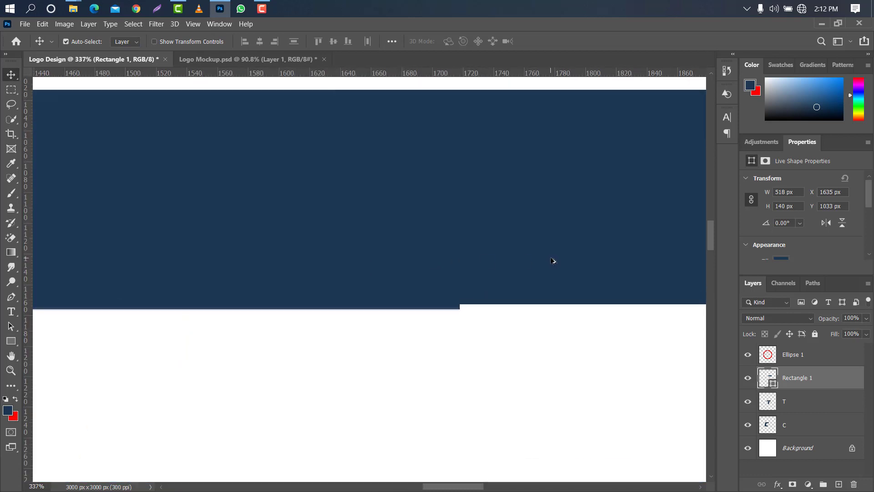
{"action": "key", "text": "ctrl+t"}
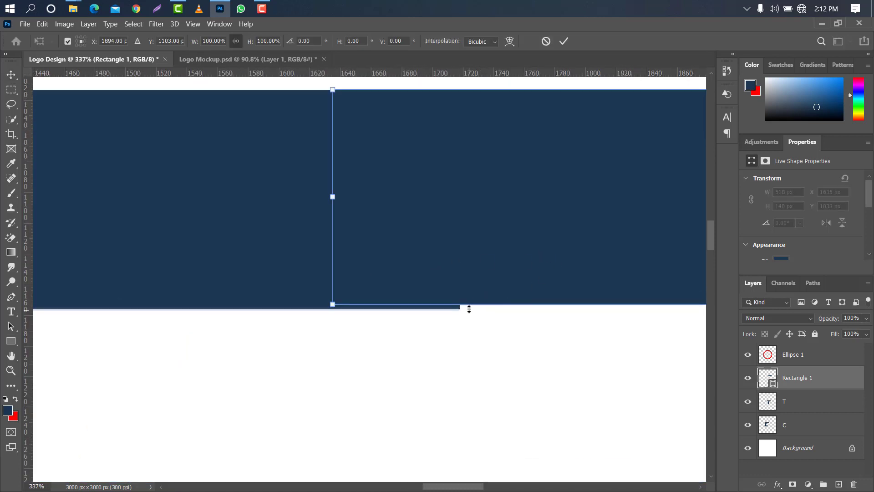
{"action": "left_click_drag", "start_coordinate": [470, 307], "coordinate": [470, 310]}
{"action": "left_click", "coordinate": [564, 41]}
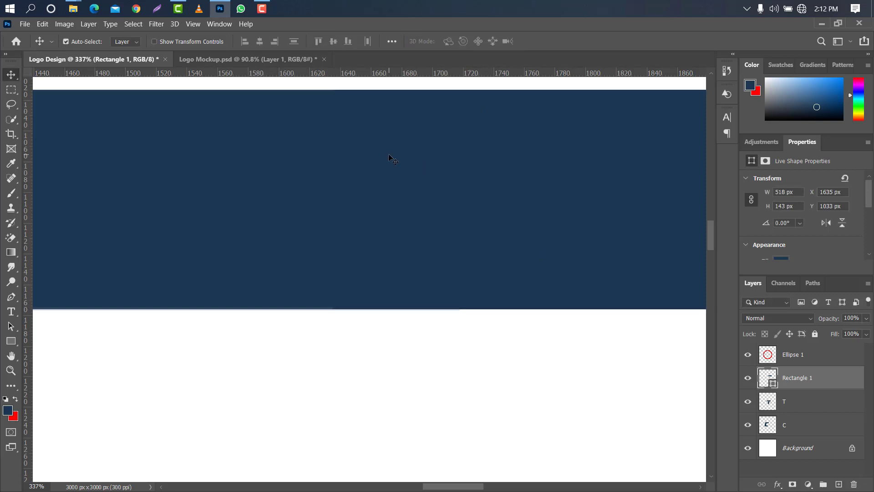
{"action": "scroll", "coordinate": [377, 156], "scroll_direction": "down", "scroll_amount": 6}
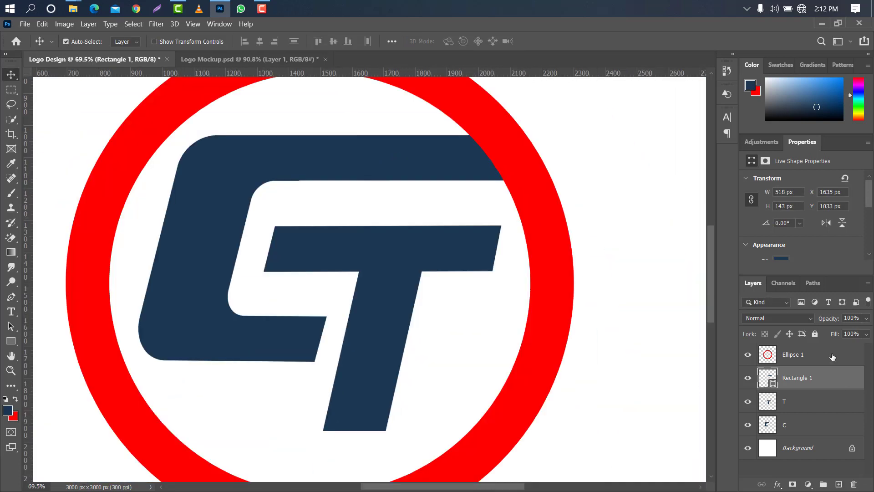
Step: Cut a gap in the red ring directly above the C's extended arm using a rectangular selection of about 537 by 78 px
{"action": "left_click", "coordinate": [826, 357]}
{"action": "left_click_drag", "start_coordinate": [711, 269], "coordinate": [711, 239]}
{"action": "key", "text": "m"}
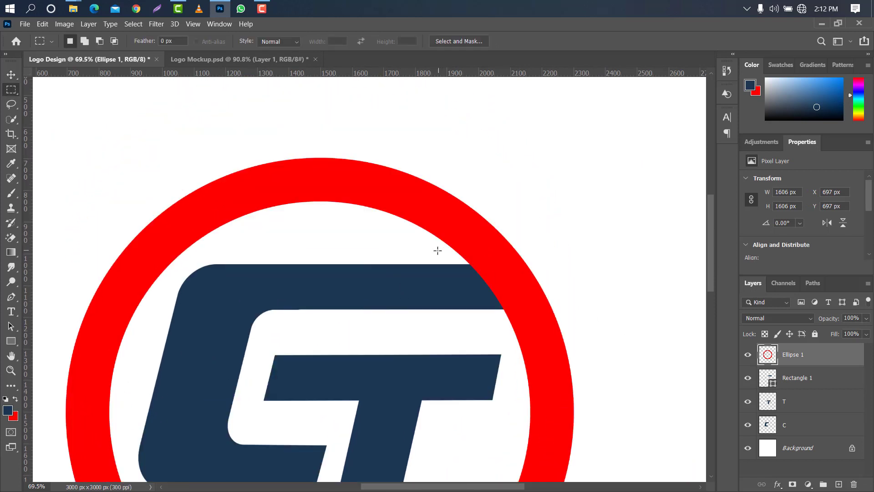
{"action": "mouse_move", "coordinate": [432, 263]}
{"action": "left_mouse_down"}
{"action": "mouse_move", "coordinate": [464, 247]}
{"action": "mouse_move", "coordinate": [603, 239]}
{"action": "left_mouse_up"}
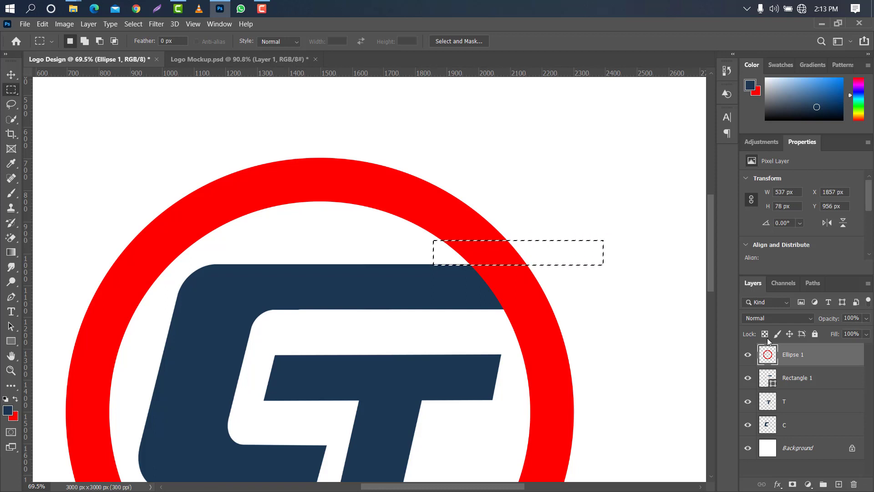
{"action": "key", "text": "Delete"}
{"action": "key", "text": "ctrl+d"}
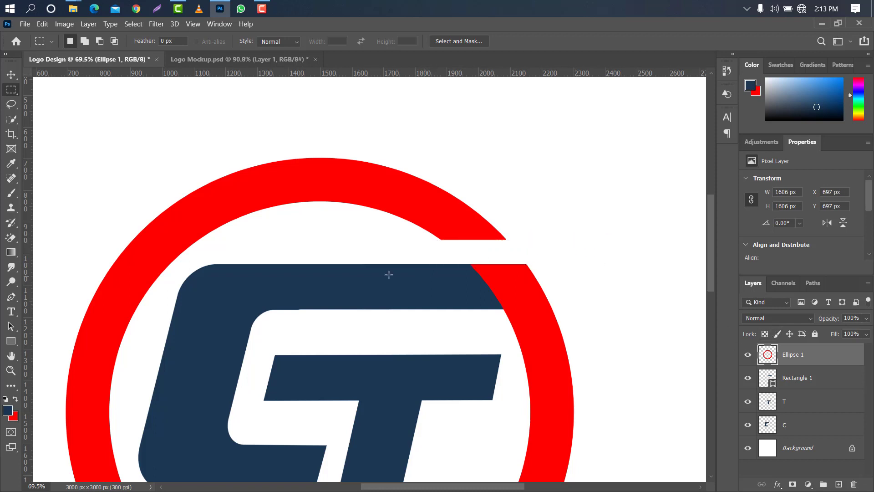
Step: Duplicate the extension rectangle, move the copy level with the T's foot and stretch it left into the red ring, about 726 px wide
{"action": "scroll", "coordinate": [370, 260], "scroll_direction": "down", "scroll_amount": 5}
{"action": "left_click_drag", "start_coordinate": [363, 265], "coordinate": [400, 193]}
{"action": "key", "text": "u"}
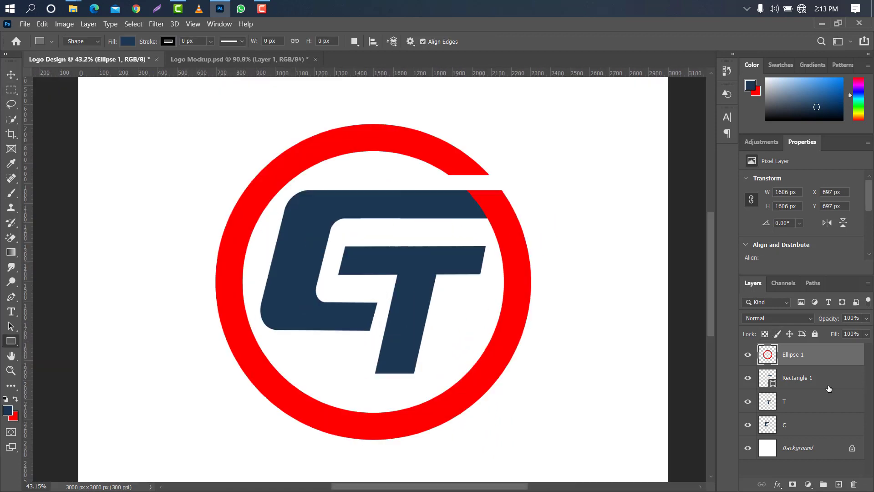
{"action": "left_click_drag", "start_coordinate": [813, 381], "coordinate": [838, 484]}
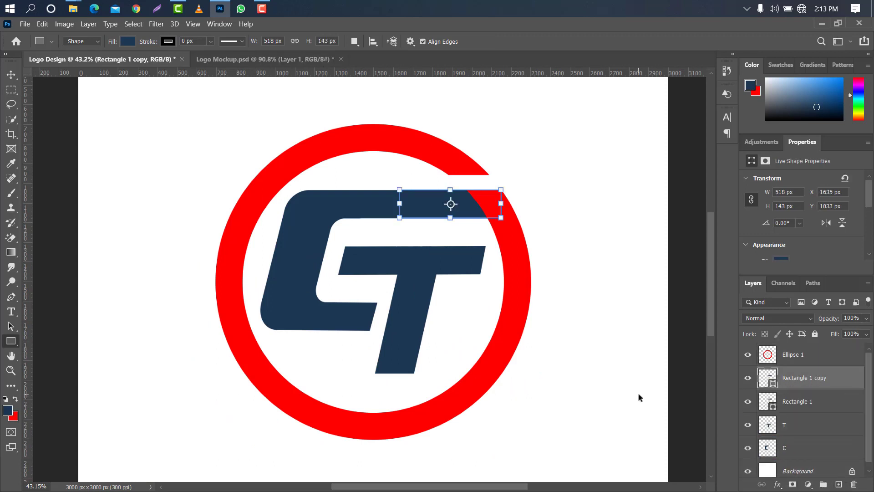
{"action": "key", "text": "ctrl+t"}
{"action": "left_click_drag", "start_coordinate": [473, 203], "coordinate": [357, 359]}
{"action": "left_click_drag", "start_coordinate": [287, 359], "coordinate": [248, 359]}
Step: Widen the copied rectangle leftward to 735 px so its lower-left corner meets the red ring's outer edge
{"action": "scroll", "coordinate": [250, 357], "scroll_direction": "up", "scroll_amount": 8}
{"action": "scroll", "coordinate": [252, 353], "scroll_direction": "up", "scroll_amount": 3}
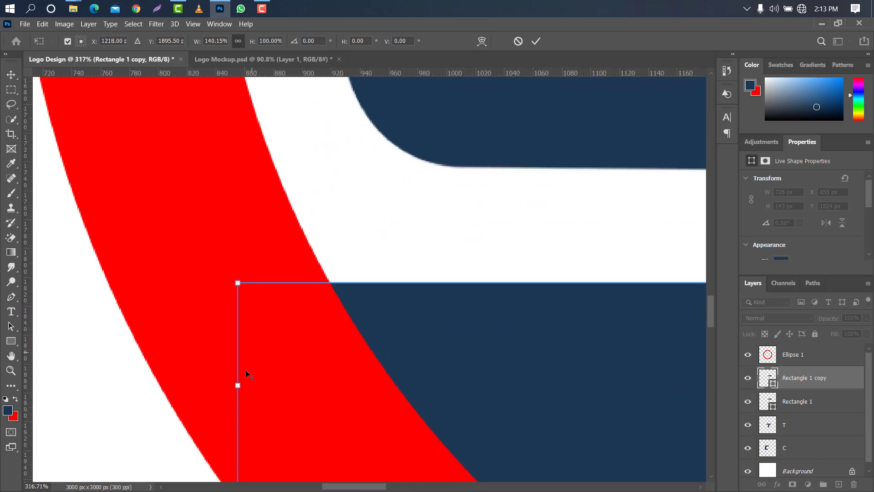
{"action": "left_click_drag", "start_coordinate": [708, 308], "coordinate": [597, 314]}
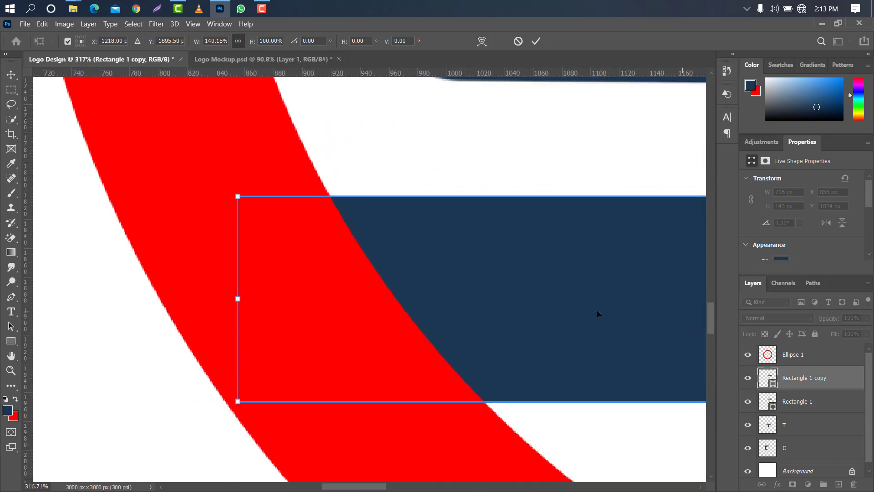
{"action": "left_click_drag", "start_coordinate": [237, 299], "coordinate": [225, 299]}
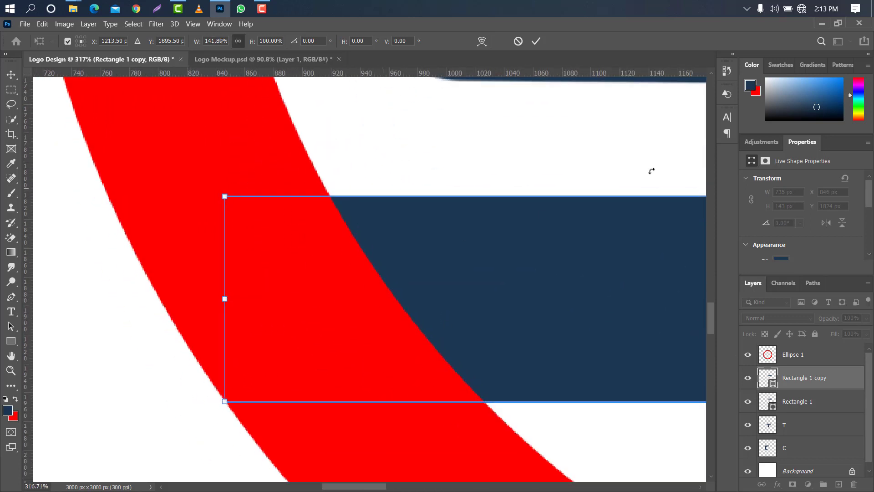
{"action": "left_click", "coordinate": [535, 41]}
{"action": "scroll", "coordinate": [257, 187], "scroll_direction": "down", "scroll_amount": 10}
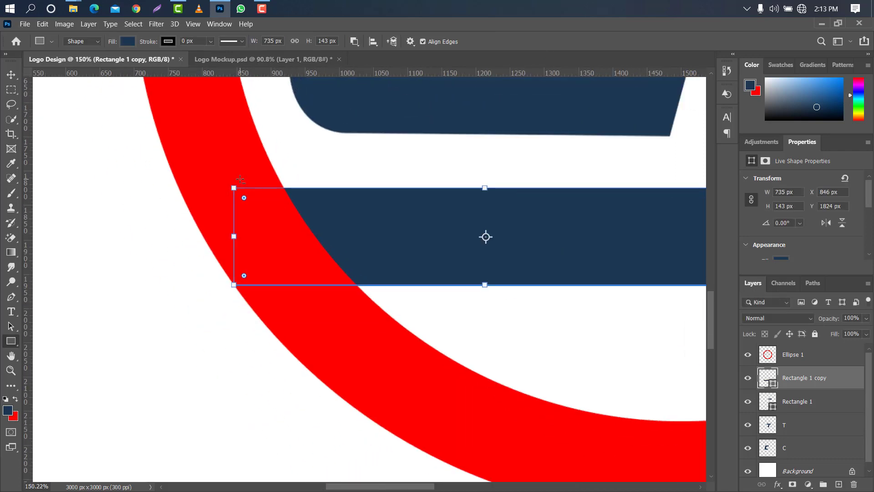
Step: Cut a gap in the red ring directly below the T's extended foot using a rectangular selection of about 456 by 87 px
{"action": "left_click", "coordinate": [12, 73]}
{"action": "left_click", "coordinate": [12, 90]}
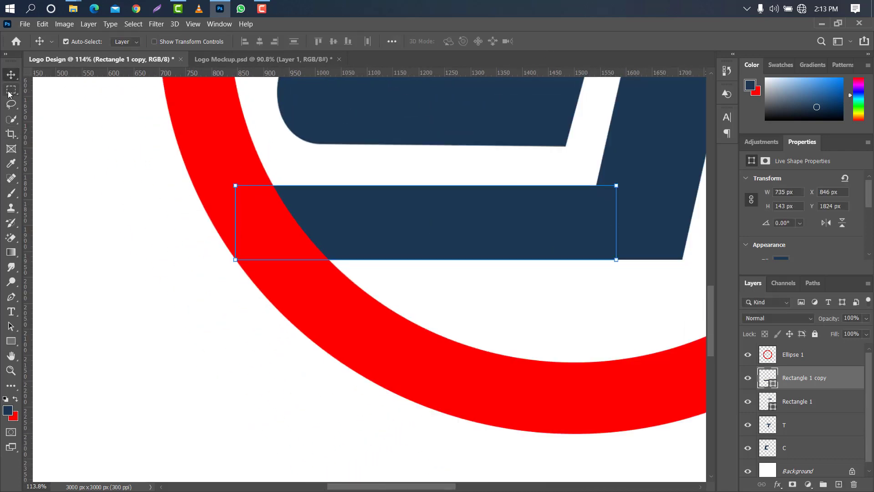
{"action": "key", "text": "ctrl+0"}
{"action": "scroll", "coordinate": [362, 270], "scroll_direction": "up", "scroll_amount": 3}
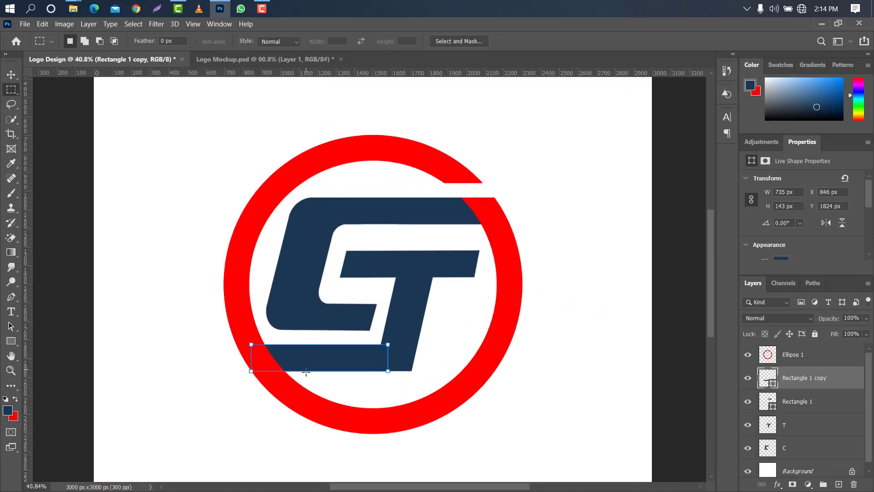
{"action": "left_click_drag", "start_coordinate": [308, 371], "coordinate": [223, 387]}
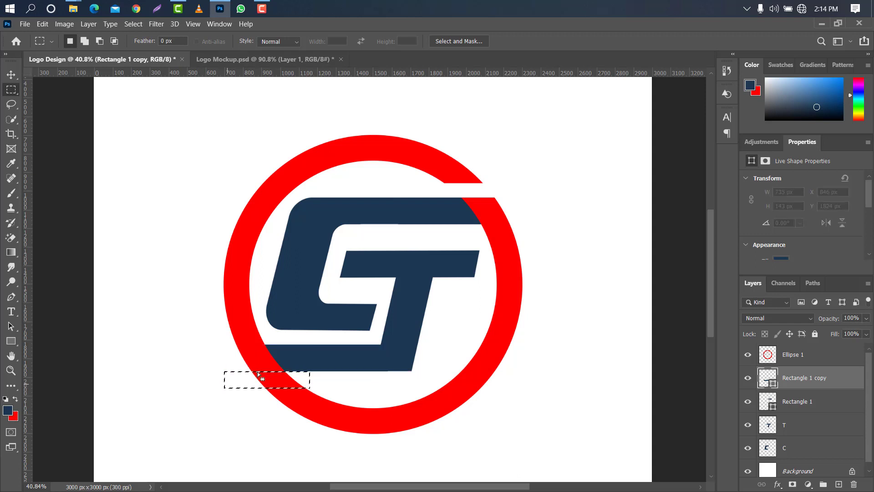
{"action": "left_click", "coordinate": [829, 359]}
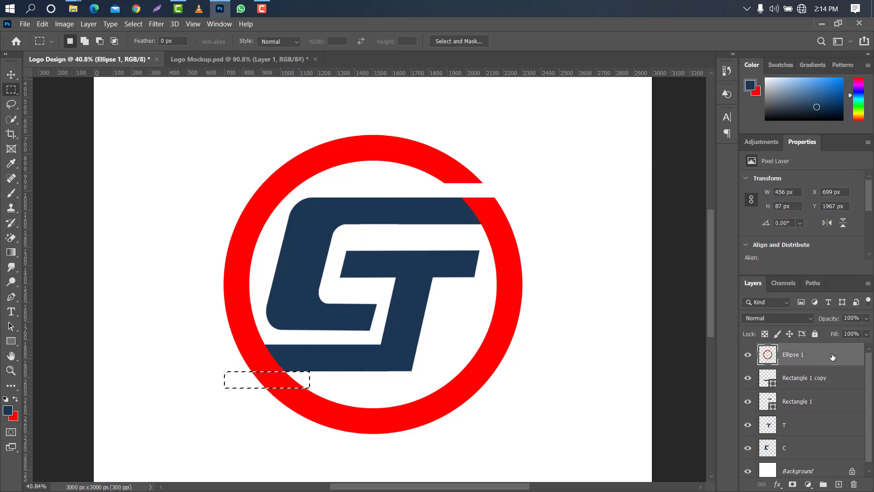
{"action": "key", "text": "ctrl+d"}
{"action": "key", "text": "v"}
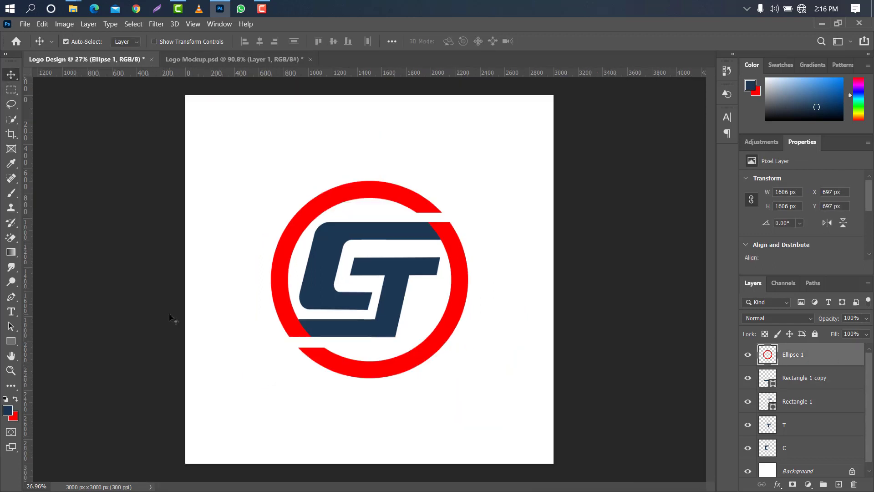
Step: Draw a closed Pen path of about 1613 by 1450 px around the ring's upper-left segment, running between the two gaps
{"action": "left_click", "coordinate": [9, 299]}
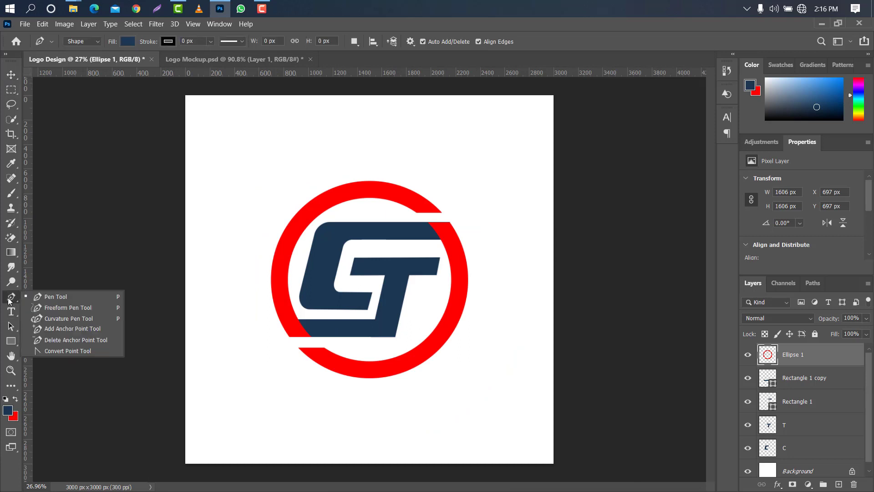
{"action": "left_click", "coordinate": [57, 297]}
{"action": "left_click", "coordinate": [97, 42]}
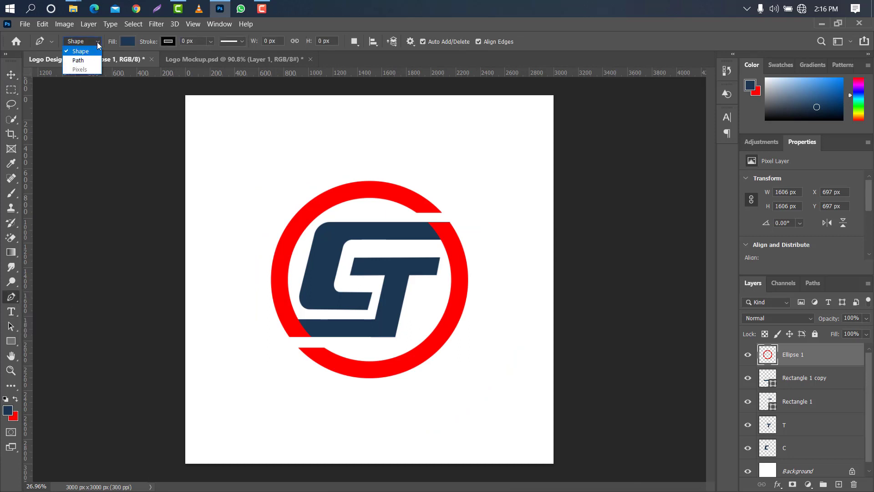
{"action": "left_click", "coordinate": [91, 58]}
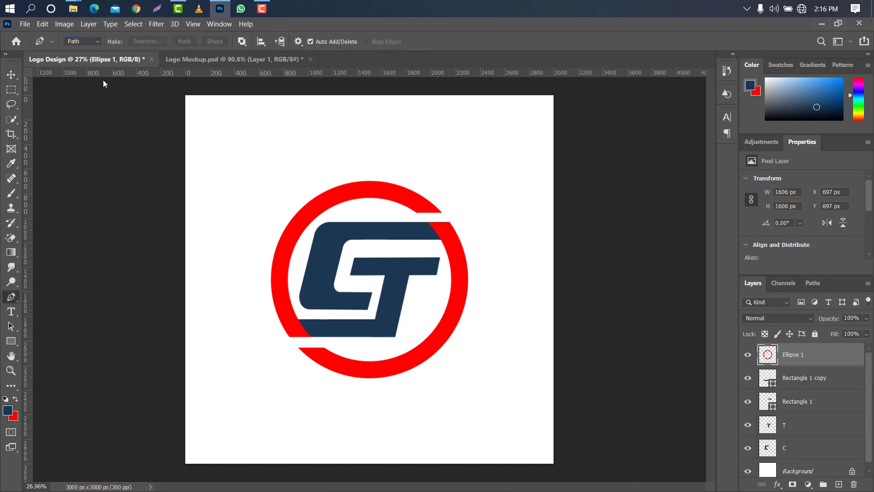
{"action": "left_click", "coordinate": [411, 216]}
{"action": "left_click", "coordinate": [453, 214]}
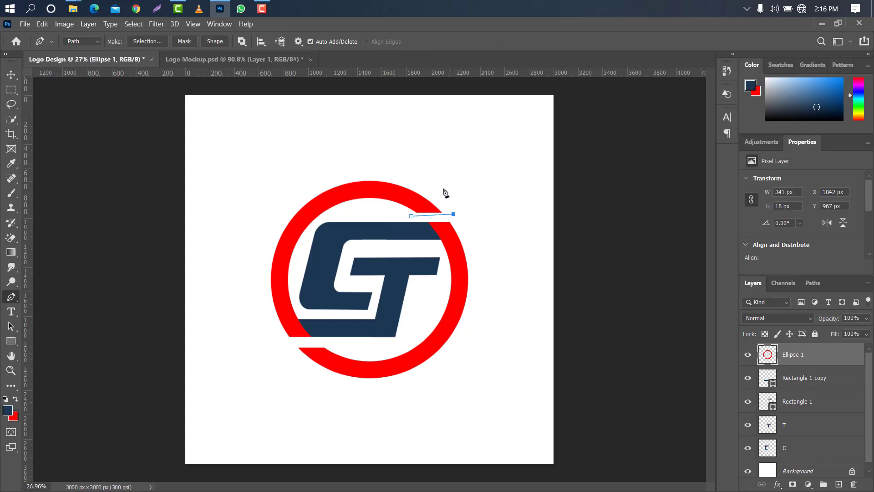
{"action": "left_click", "coordinate": [410, 165]}
{"action": "left_click", "coordinate": [319, 162]}
{"action": "left_click", "coordinate": [264, 201]}
{"action": "left_click", "coordinate": [255, 273]}
{"action": "left_click", "coordinate": [264, 330]}
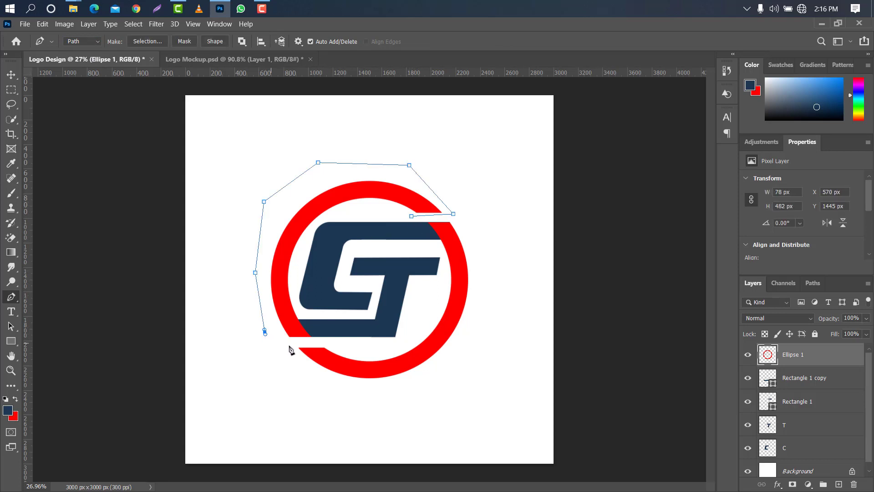
{"action": "left_click", "coordinate": [293, 341]}
{"action": "left_click", "coordinate": [319, 335]}
{"action": "left_click", "coordinate": [297, 282]}
{"action": "left_click", "coordinate": [314, 237]}
{"action": "left_click", "coordinate": [344, 217]}
{"action": "left_click", "coordinate": [383, 211]}
{"action": "left_click", "coordinate": [411, 216]}
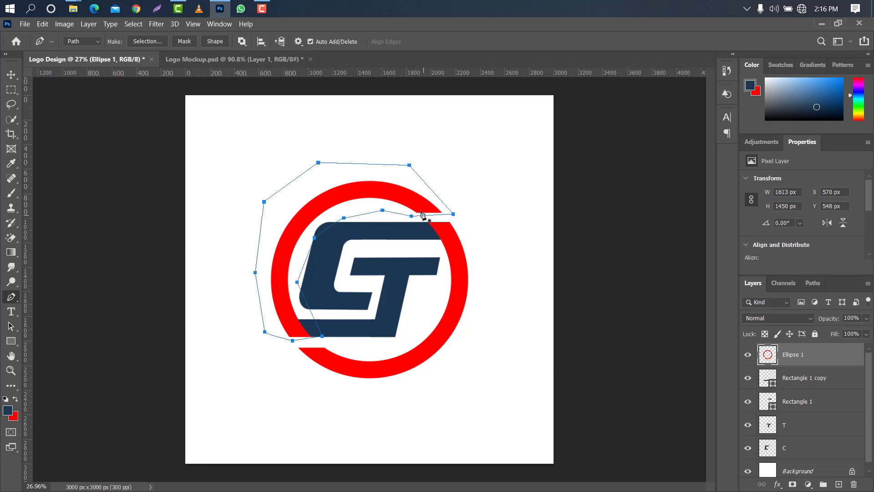
Step: Convert the closed path around the ring's upper-left segment into a selection
{"action": "right_click", "coordinate": [415, 202]}
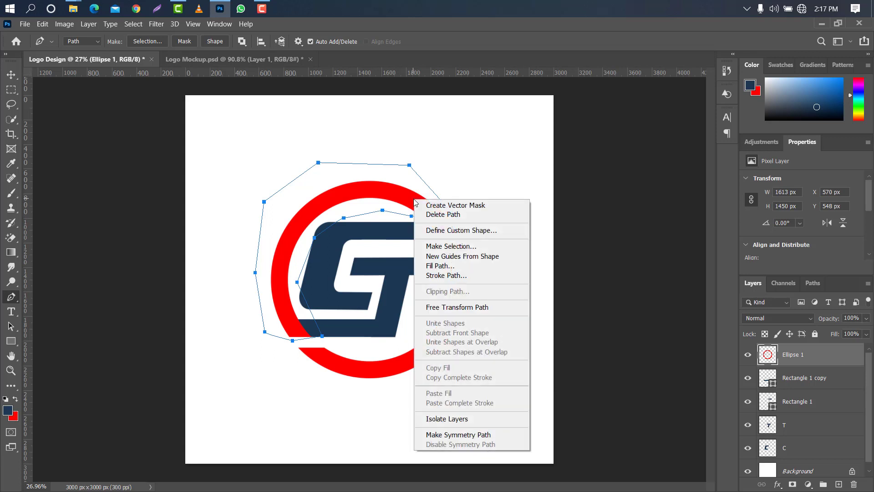
{"action": "left_click", "coordinate": [451, 246]}
{"action": "left_click", "coordinate": [494, 140]}
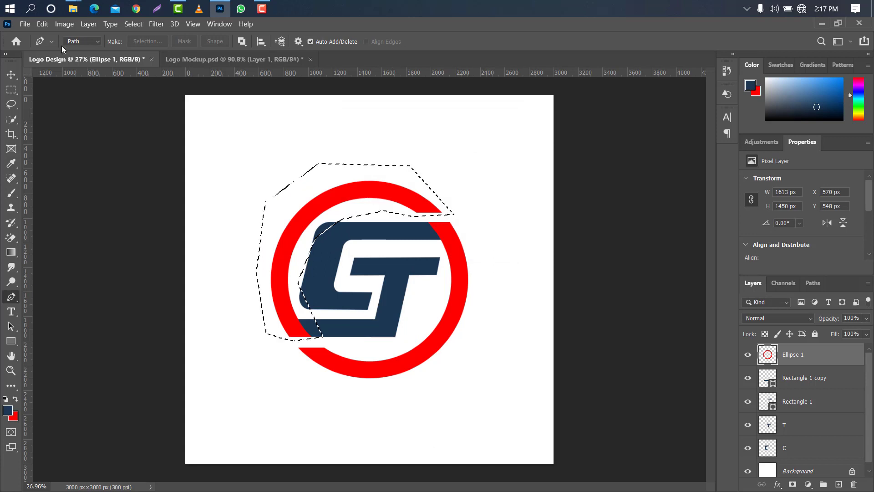
Step: Cut the selected ring segment, paste it onto its own layer and move it back to its original place in the circle
{"action": "left_click", "coordinate": [49, 21]}
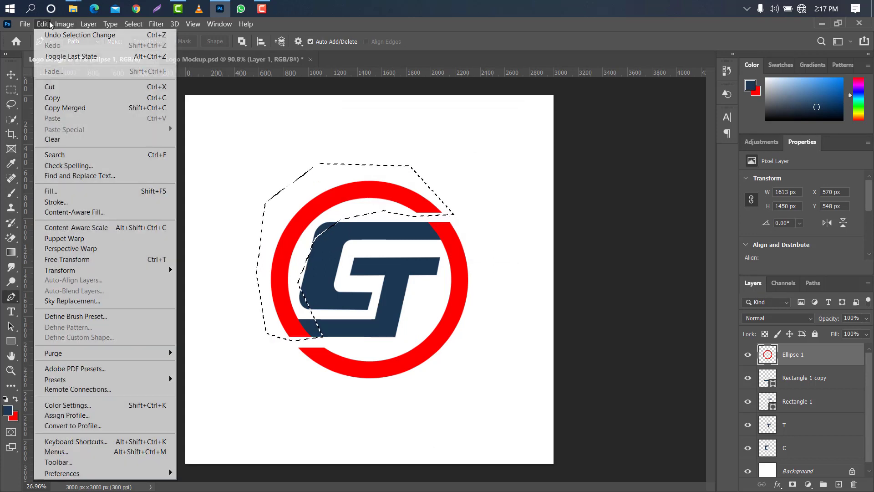
{"action": "left_click", "coordinate": [52, 87]}
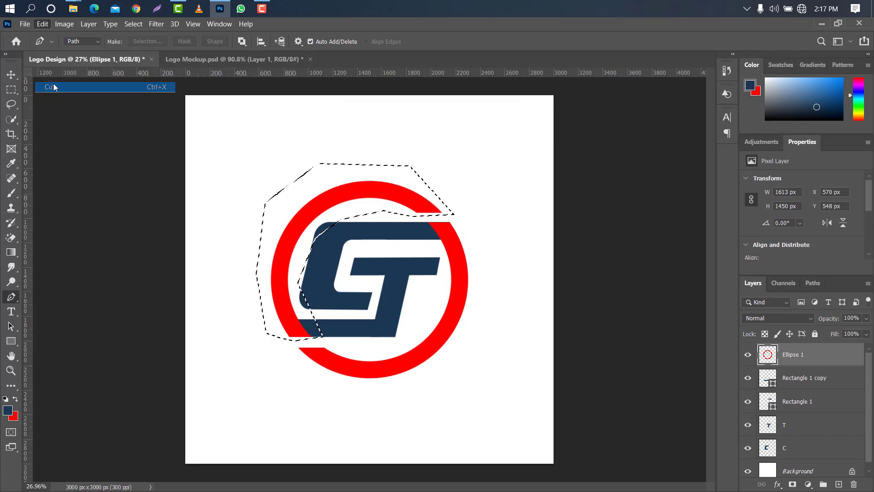
{"action": "left_click", "coordinate": [42, 24]}
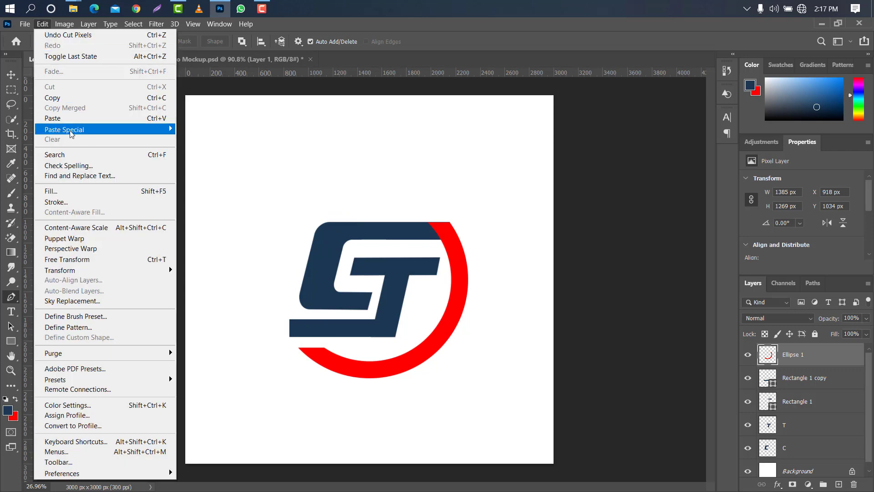
{"action": "left_click", "coordinate": [52, 118]}
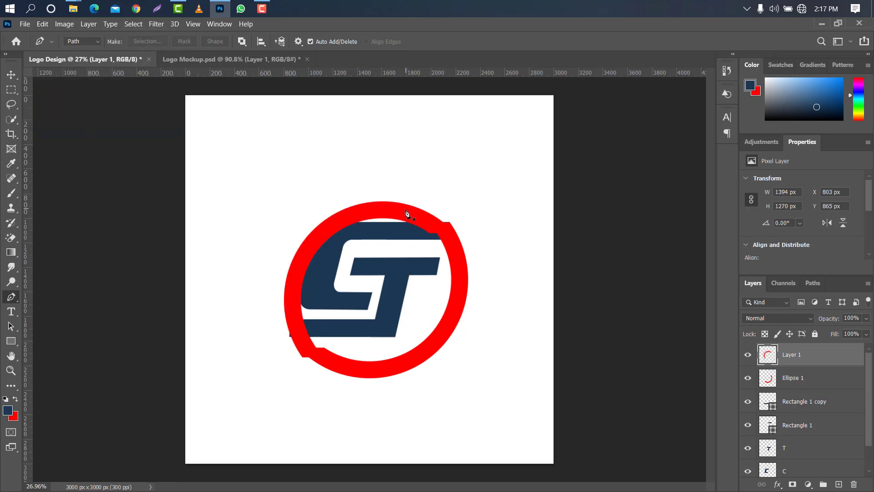
{"action": "left_click", "coordinate": [10, 74]}
{"action": "left_click_drag", "start_coordinate": [368, 214], "coordinate": [355, 193]}
Step: Scale all logo layers together until the ring is about 960 px across, and place the logo slightly above the canvas centre
{"action": "scroll", "coordinate": [381, 212], "scroll_direction": "down", "scroll_amount": 1}
{"action": "left_click", "coordinate": [839, 381], "text": "ctrl"}
{"action": "left_click", "coordinate": [826, 404], "text": "ctrl"}
{"action": "left_click", "coordinate": [824, 426], "text": "ctrl"}
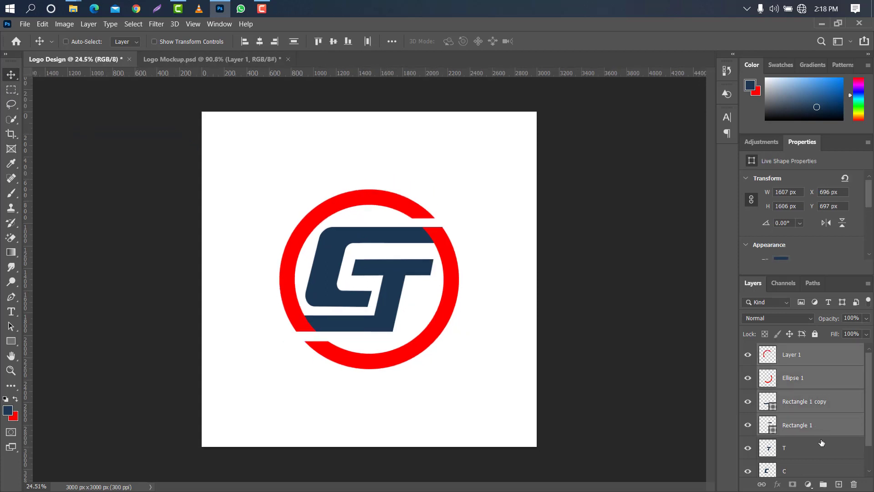
{"action": "left_click", "coordinate": [820, 447], "text": "ctrl"}
{"action": "left_click", "coordinate": [816, 470], "text": "ctrl"}
{"action": "left_click_drag", "start_coordinate": [869, 406], "coordinate": [869, 428]}
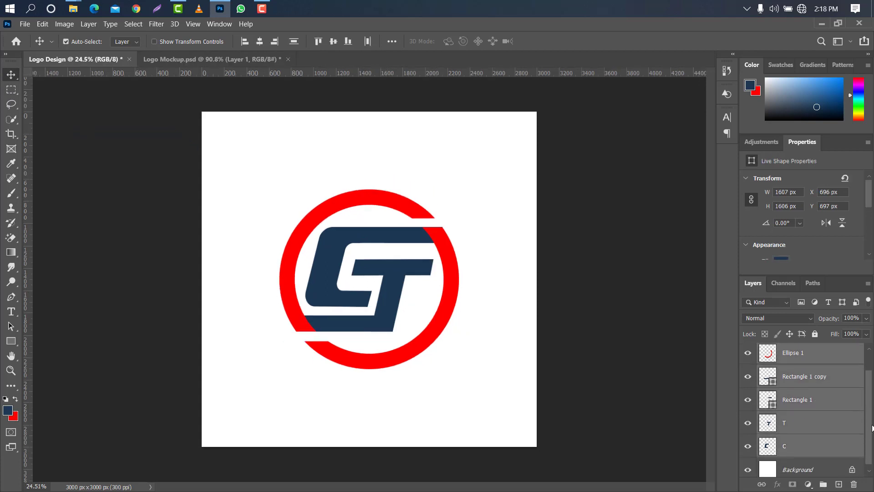
{"action": "key", "text": "ctrl+t"}
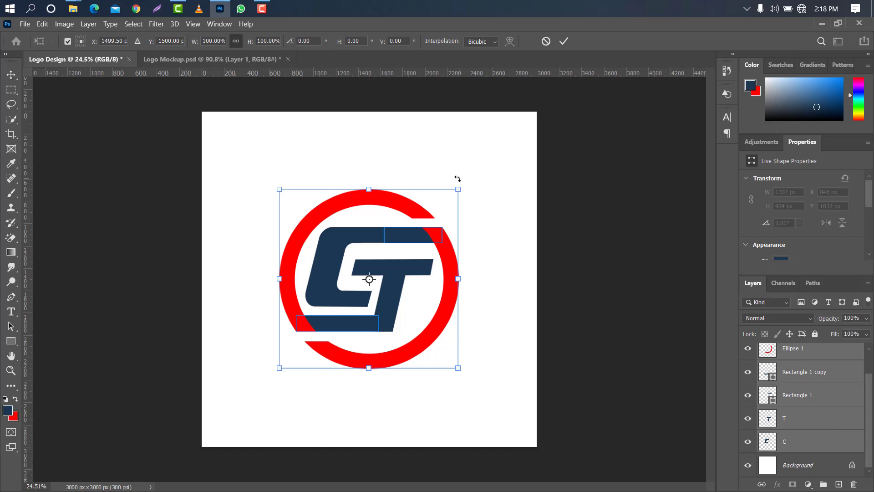
{"action": "left_click_drag", "start_coordinate": [456, 185], "coordinate": [396, 225]}
{"action": "left_click_drag", "start_coordinate": [376, 301], "coordinate": [396, 273]}
{"action": "left_click_drag", "start_coordinate": [427, 213], "coordinate": [404, 237]}
{"action": "left_click_drag", "start_coordinate": [384, 276], "coordinate": [402, 234]}
{"action": "left_click", "coordinate": [563, 41]}
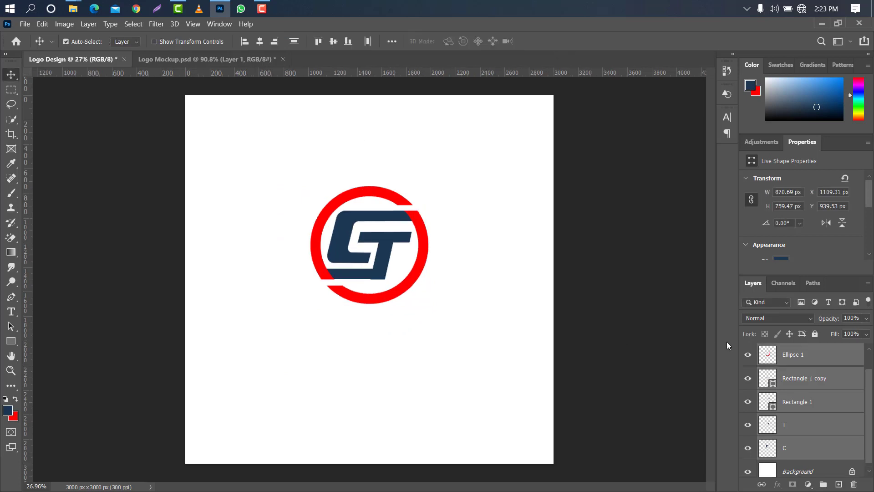
Step: Add the navy 31 pt text "CERAMIC TECH" below and to the left of the logo
{"action": "left_click", "coordinate": [838, 355]}
{"action": "scroll", "coordinate": [371, 275], "scroll_direction": "up", "scroll_amount": 1}
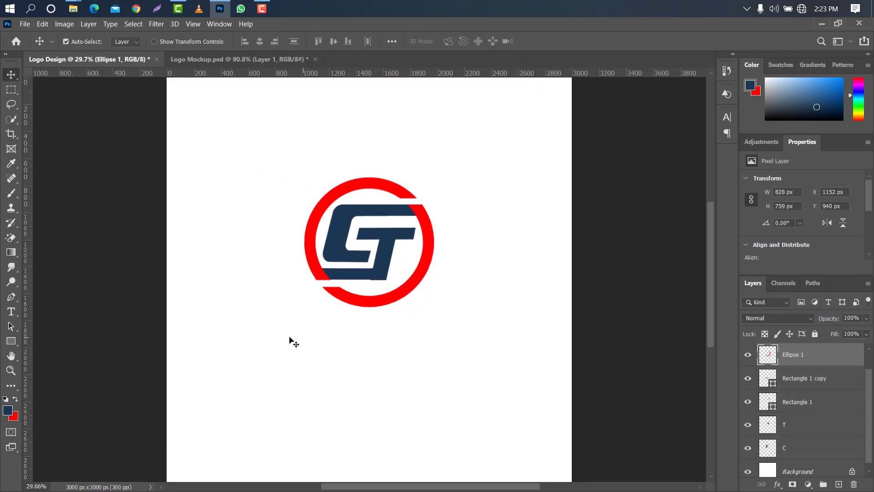
{"action": "key", "text": "t"}
{"action": "left_click", "coordinate": [211, 336]}
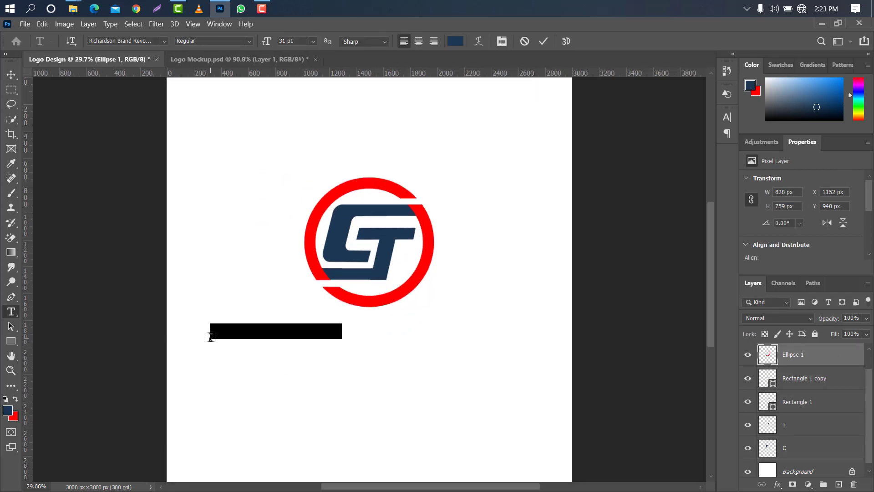
{"action": "key", "text": "BackSpace"}
{"action": "type", "text": "C"}
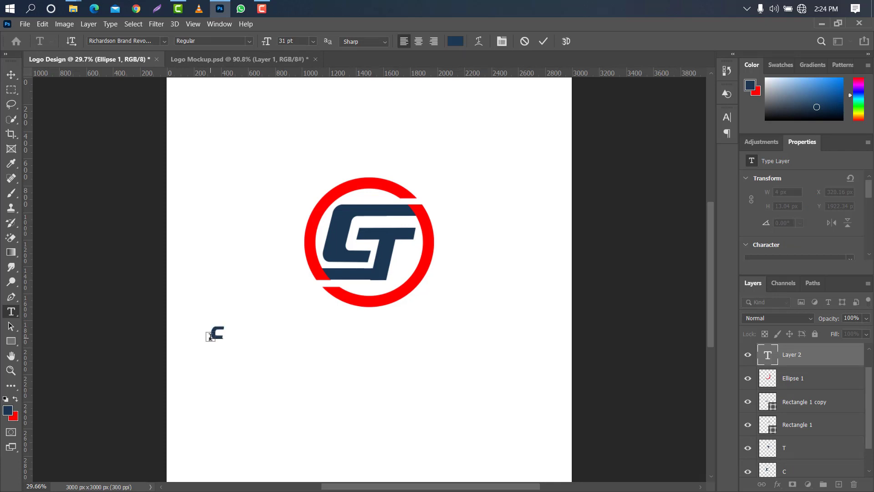
{"action": "type", "text": "ERAMIC TECH"}
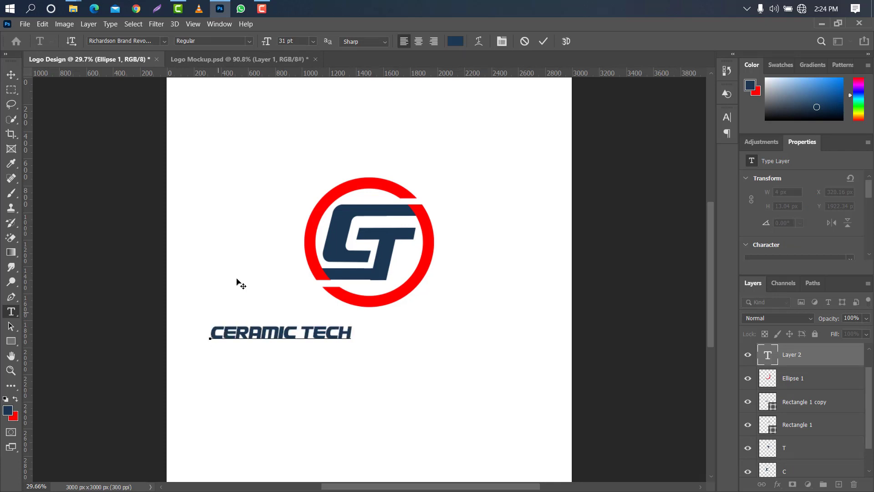
{"action": "left_click", "coordinate": [543, 42]}
Step: Apply the Richardson Brand Revolution Block font to the CERAMIC TECH text
{"action": "left_click", "coordinate": [727, 117]}
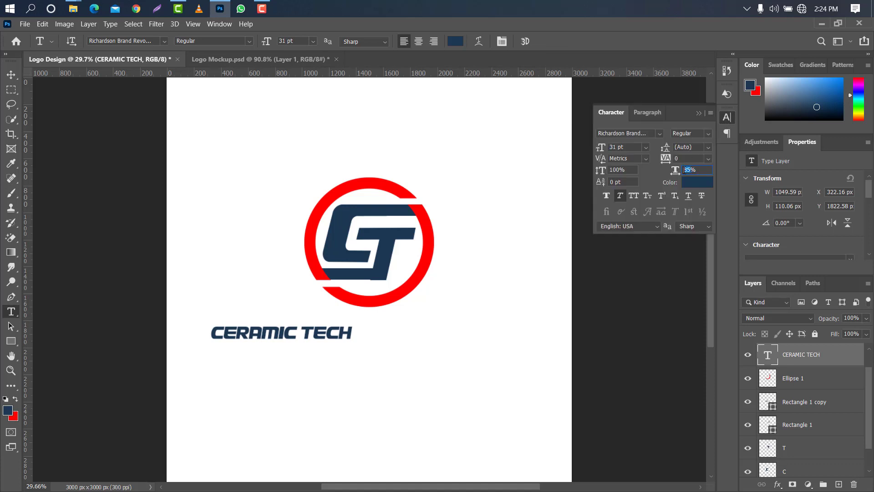
{"action": "left_click", "coordinate": [659, 134]}
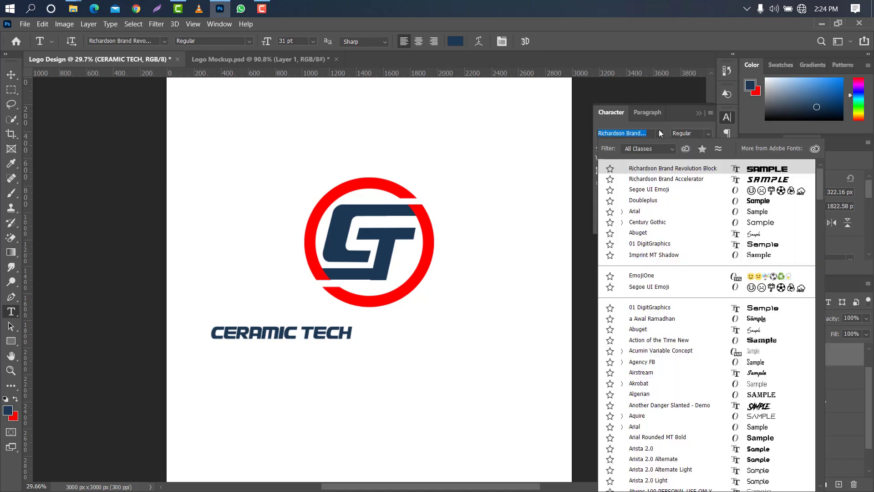
{"action": "left_click", "coordinate": [666, 168]}
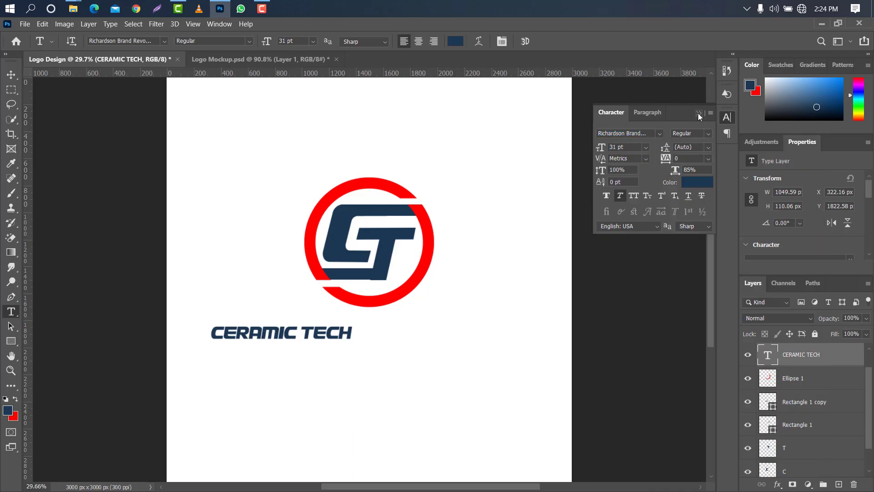
{"action": "left_click", "coordinate": [699, 113]}
Step: Enlarge the CERAMIC TECH text to about 2388 px wide and place it centred just beneath the ring
{"action": "key", "text": "ctrl+t"}
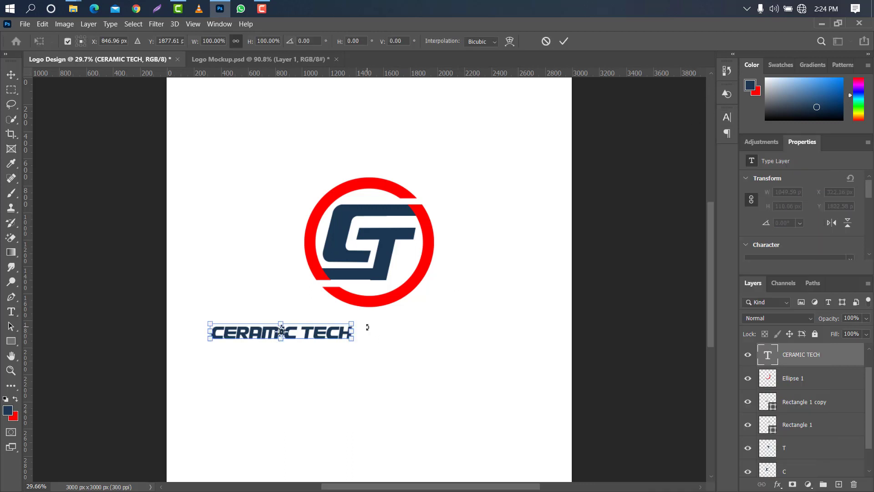
{"action": "left_click_drag", "start_coordinate": [353, 333], "coordinate": [527, 328]}
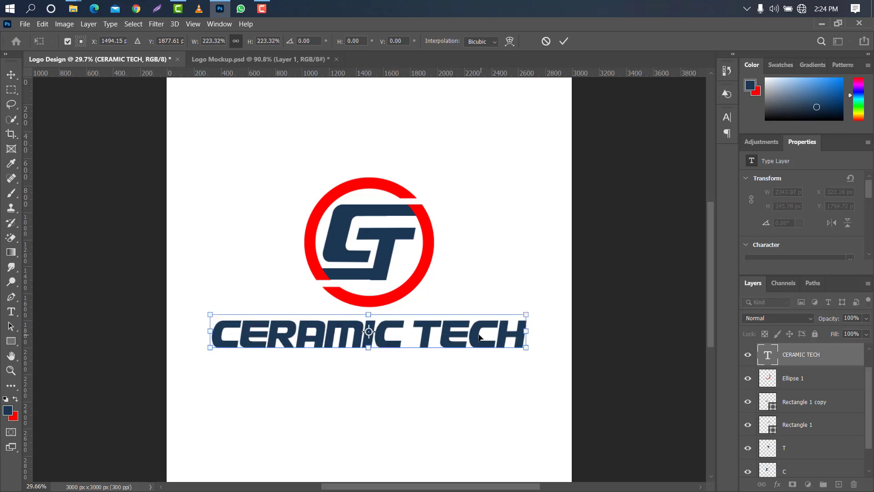
{"action": "left_click_drag", "start_coordinate": [472, 332], "coordinate": [473, 325]}
{"action": "left_click", "coordinate": [563, 41]}
Step: Duplicate the CERAMIC TECH text layer and move the copy directly below the original, slightly to its left
{"action": "left_click_drag", "start_coordinate": [837, 354], "coordinate": [839, 482]}
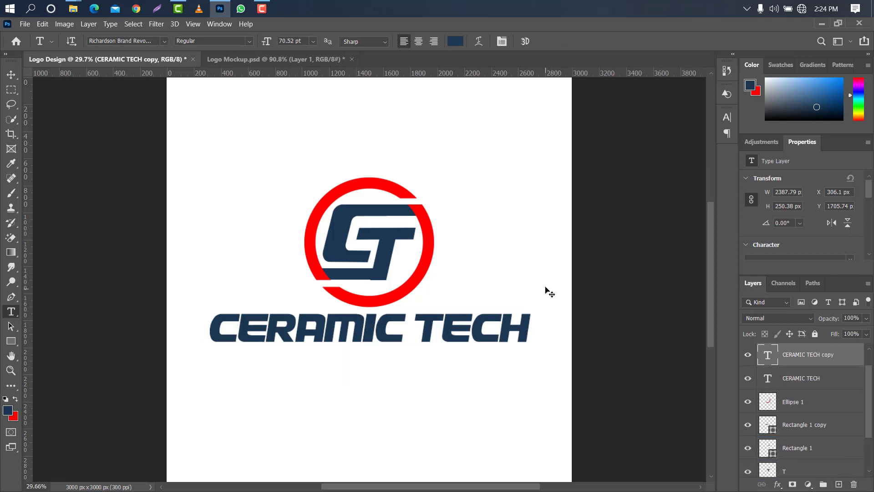
{"action": "key", "text": "ctrl+t"}
{"action": "left_click_drag", "start_coordinate": [471, 324], "coordinate": [462, 358]}
{"action": "left_click", "coordinate": [563, 41]}
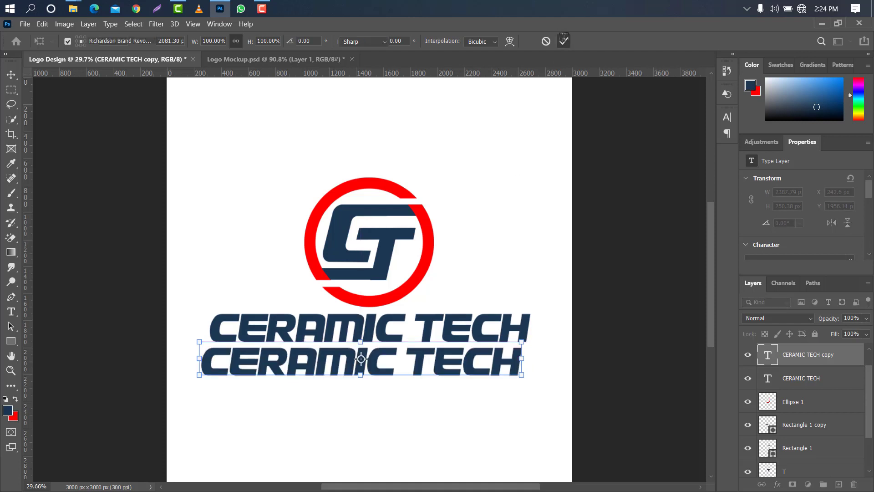
Step: Replace the wording of the copied text layer with "YOUR TAG LINE GOES TO HERE"
{"action": "double_click", "coordinate": [767, 355]}
{"action": "key", "text": "BackSpace"}
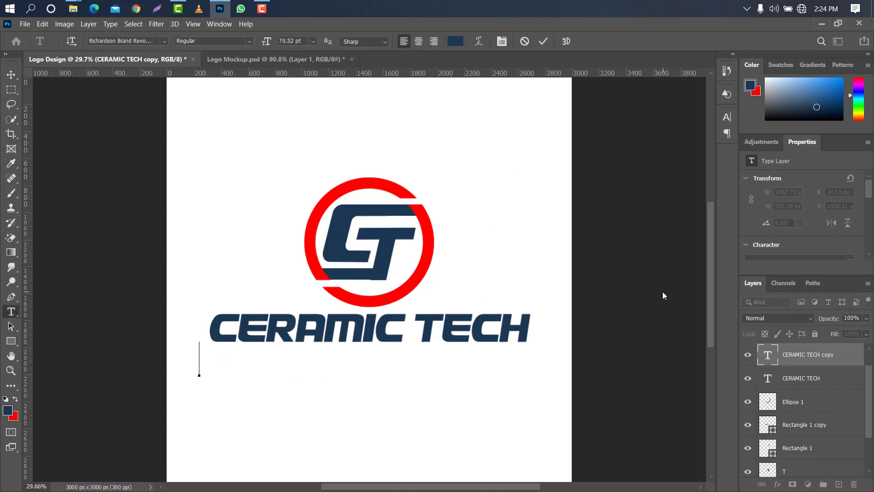
{"action": "type", "text": "your tag li"}
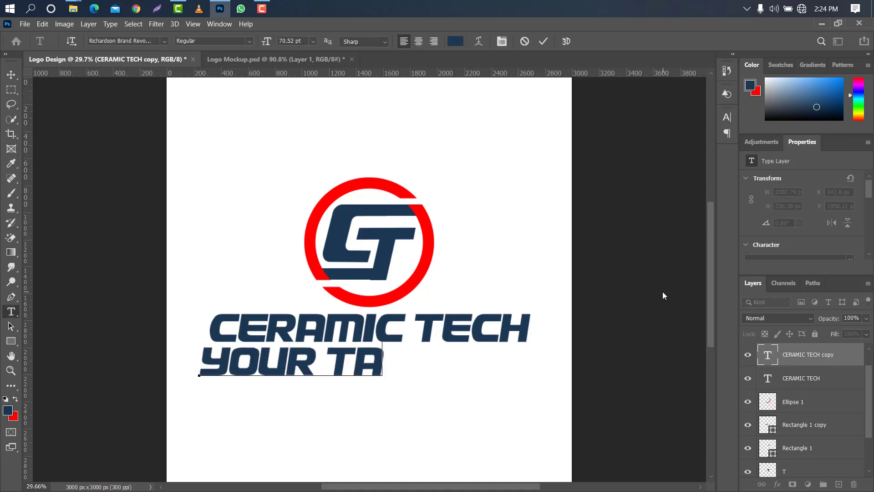
{"action": "type", "text": "ne goes "}
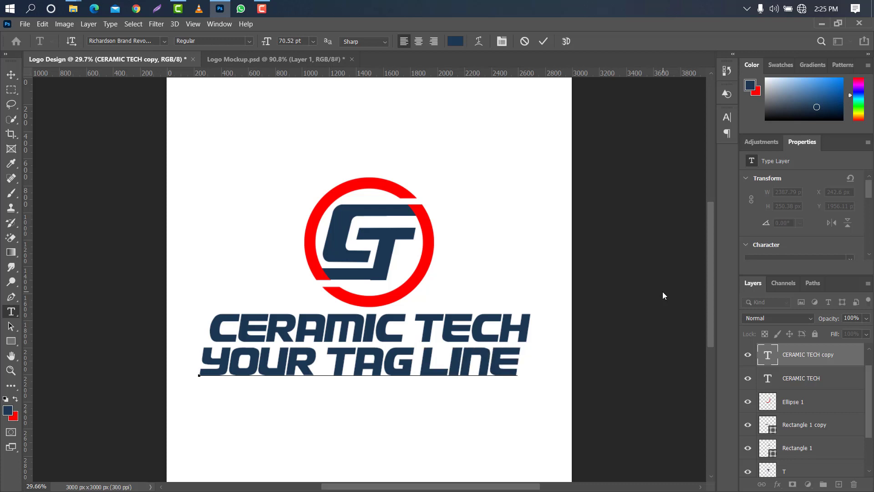
{"action": "type", "text": "ere"}
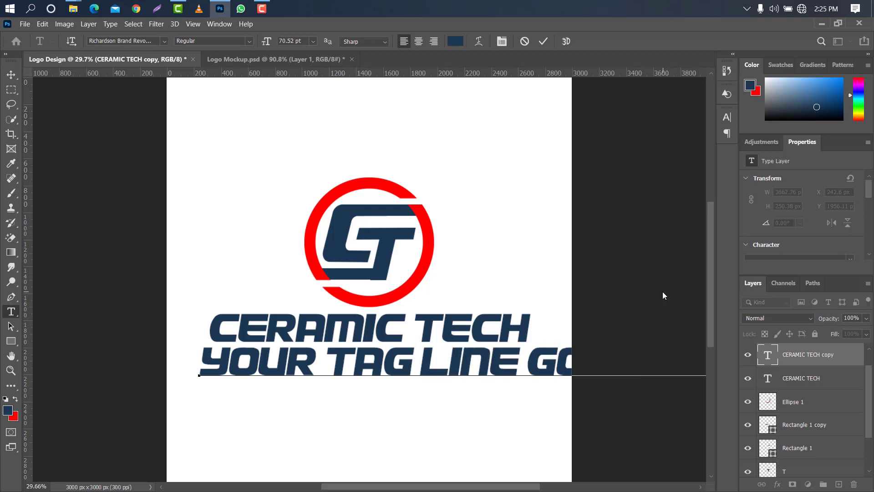
{"action": "left_click", "coordinate": [542, 42]}
Step: Start a free transform of the tagline text
{"action": "key", "text": "ctrl+t"}
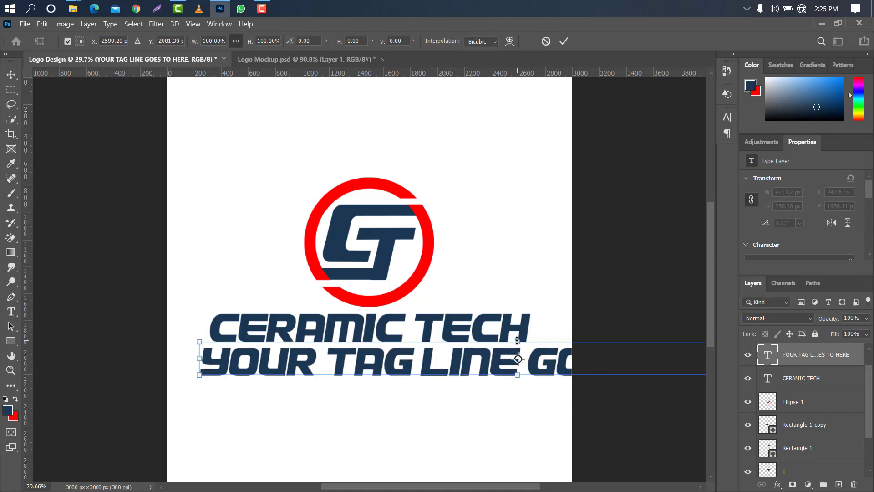